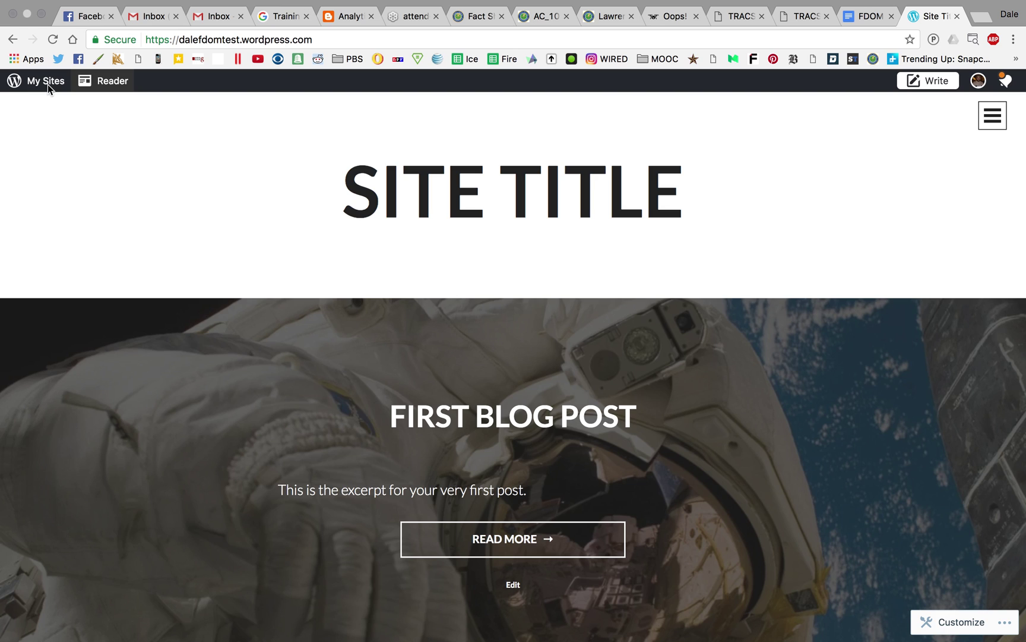
Step: Open My Sites to show the management menu for the Site Title site
click(47, 84)
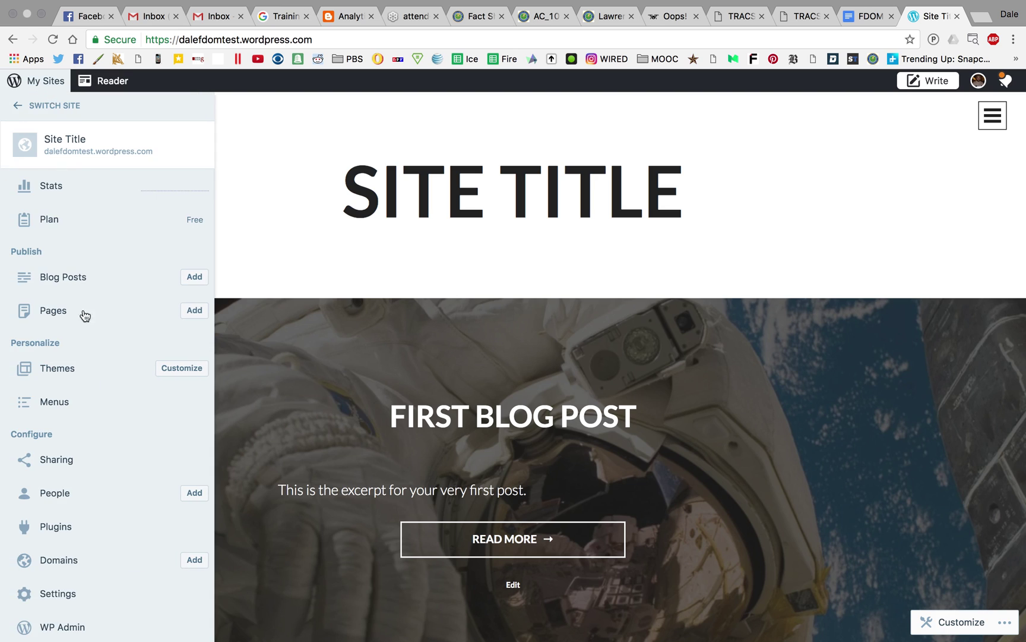
Step: Go to the WP Admin dashboard and list the site's pages, About and Contact
click(68, 627)
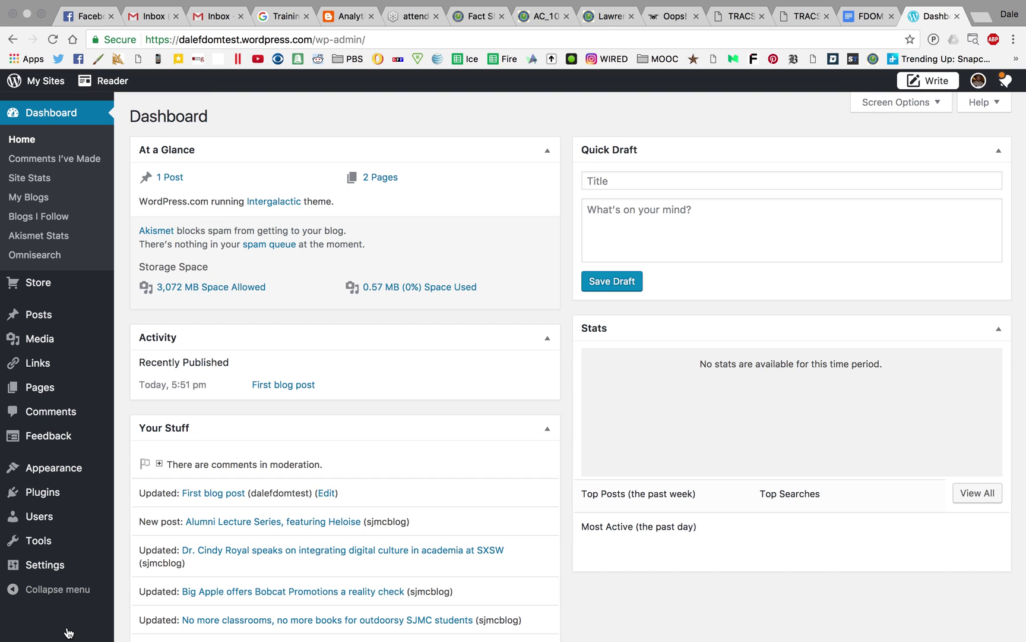
click(36, 389)
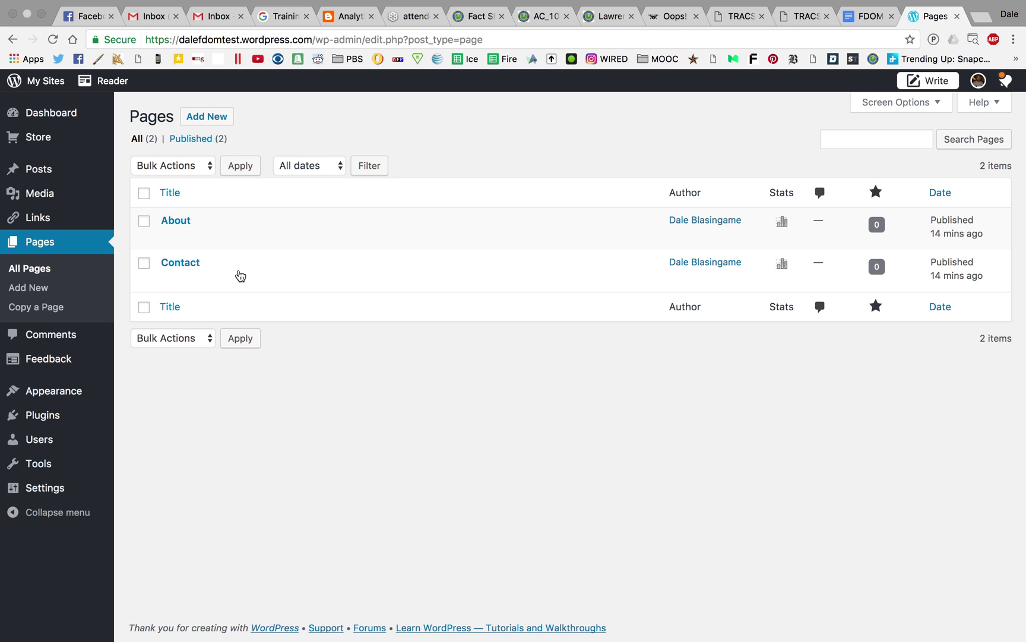
Step: Review the About and Contact pages, then move Contact to the trash
click(177, 222)
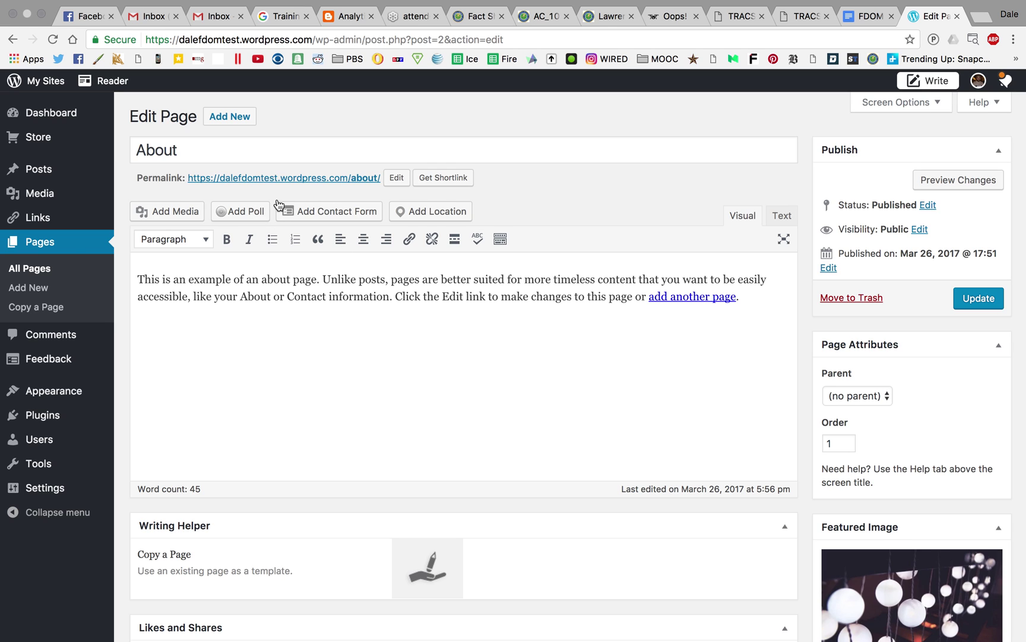
click(60, 248)
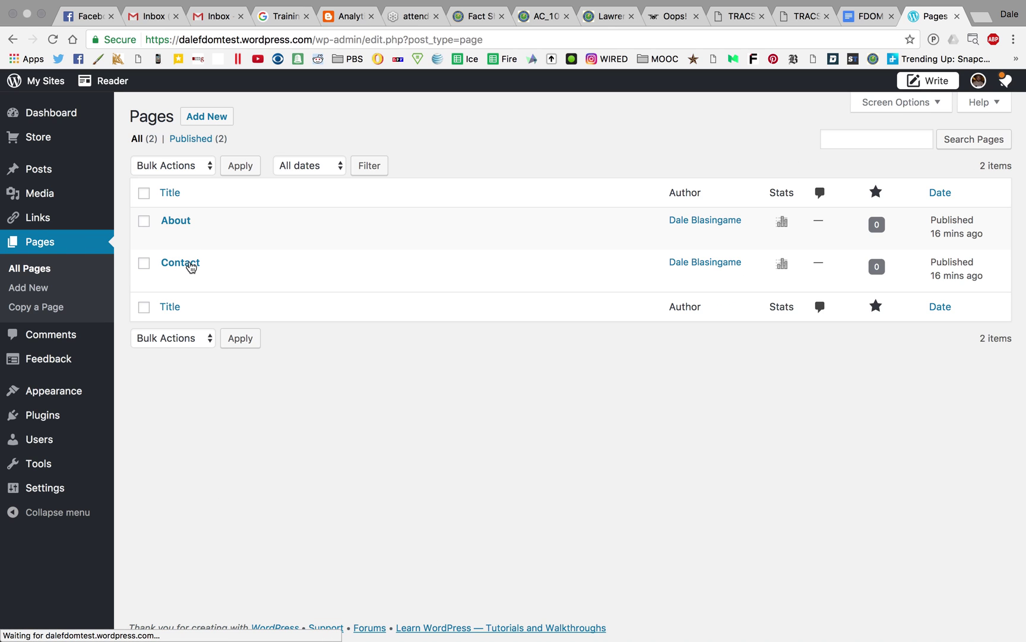
click(188, 264)
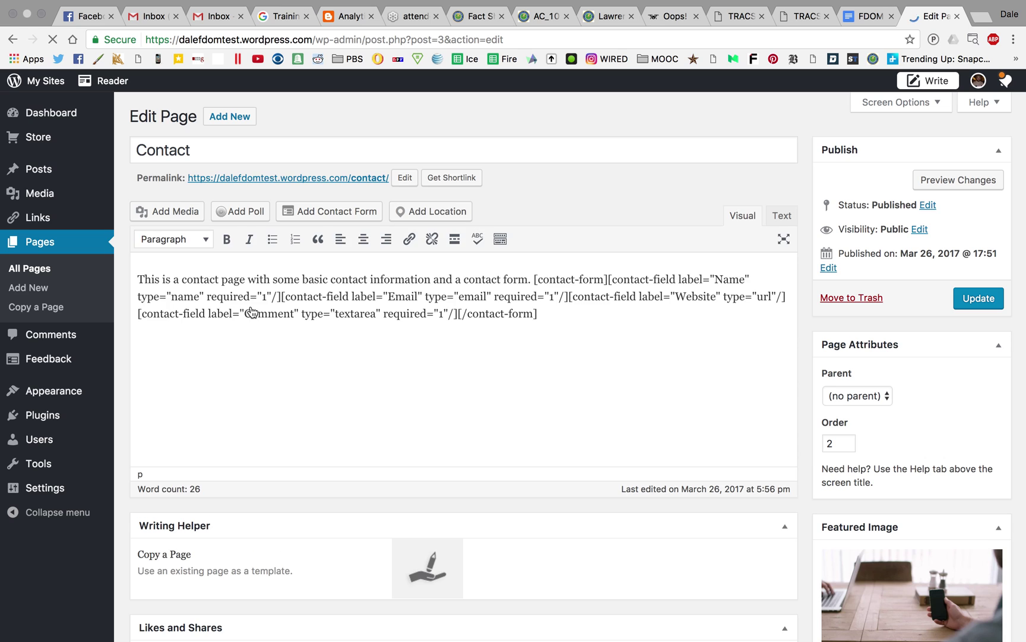
click(779, 218)
click(744, 215)
click(49, 269)
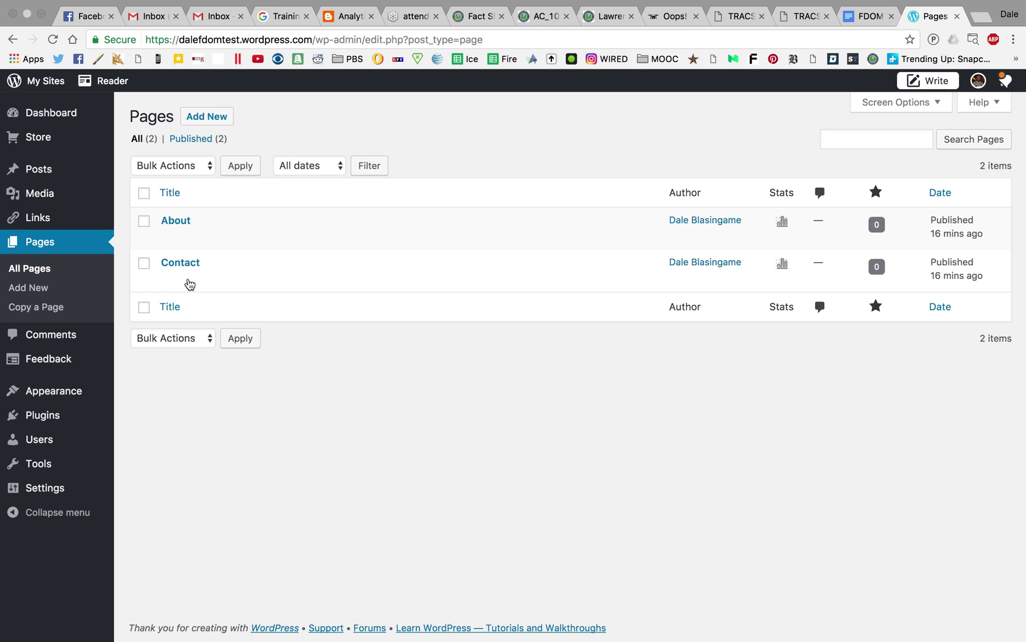
mouse_move(189, 282)
click(251, 282)
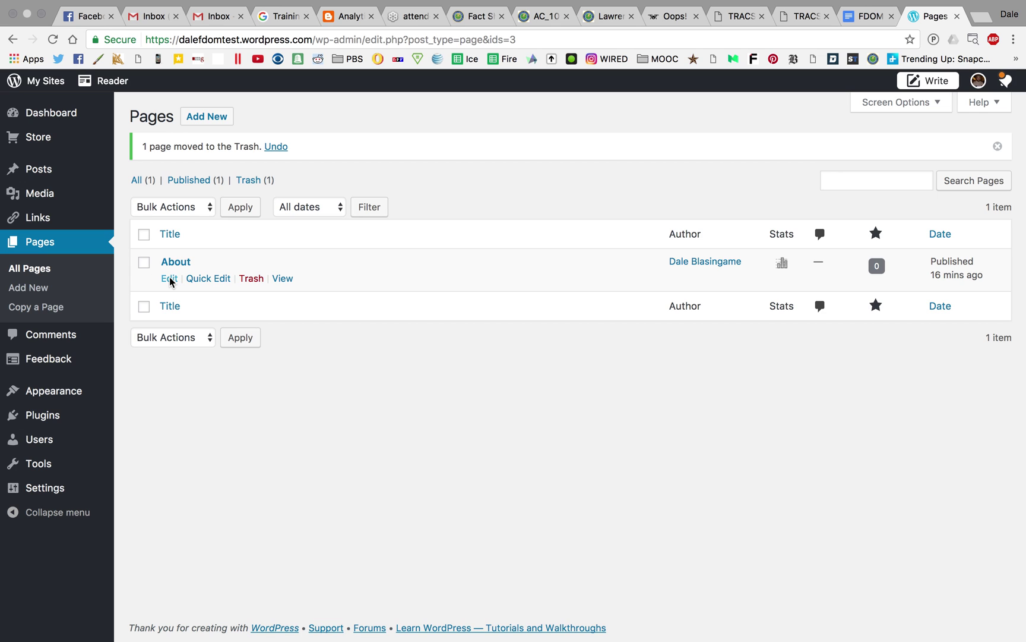
Step: Replace the About page's sample paragraph with the three bio paragraphs copied from the personal website
click(169, 278)
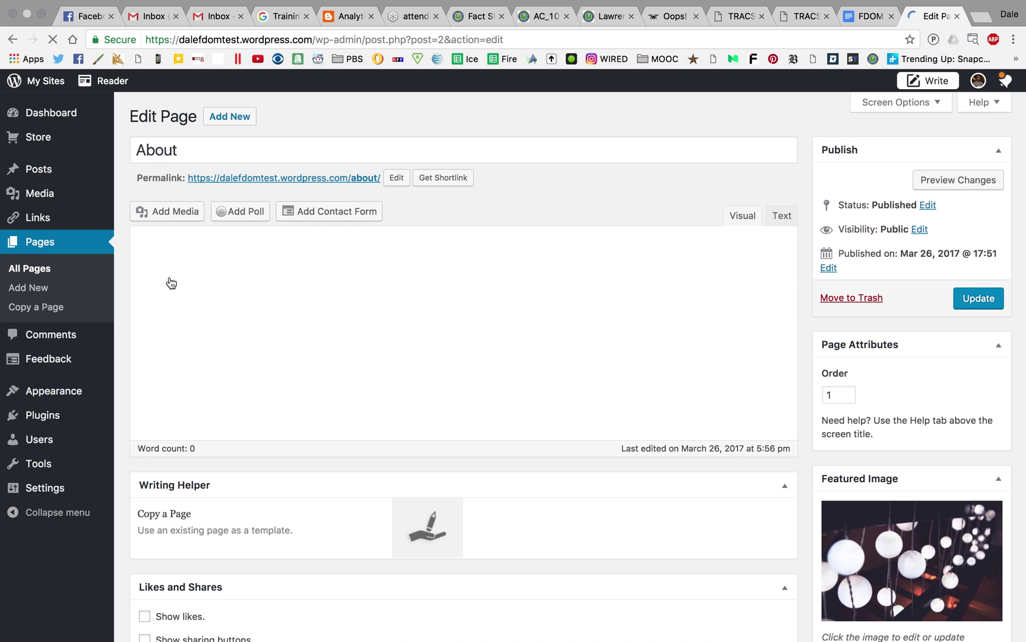
drag(742, 300, 222, 264)
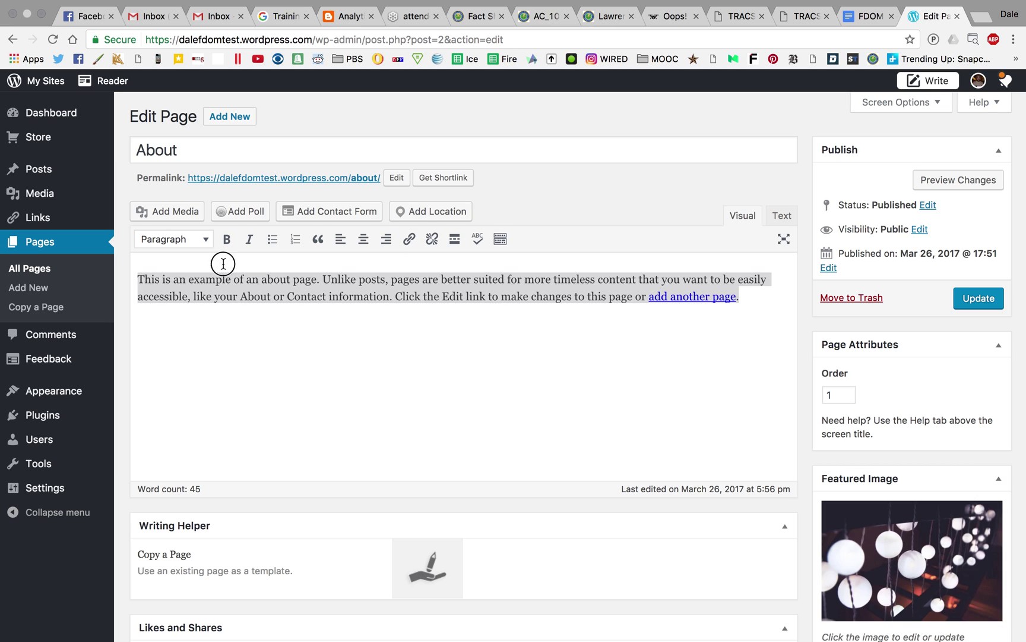
key(BackSpace)
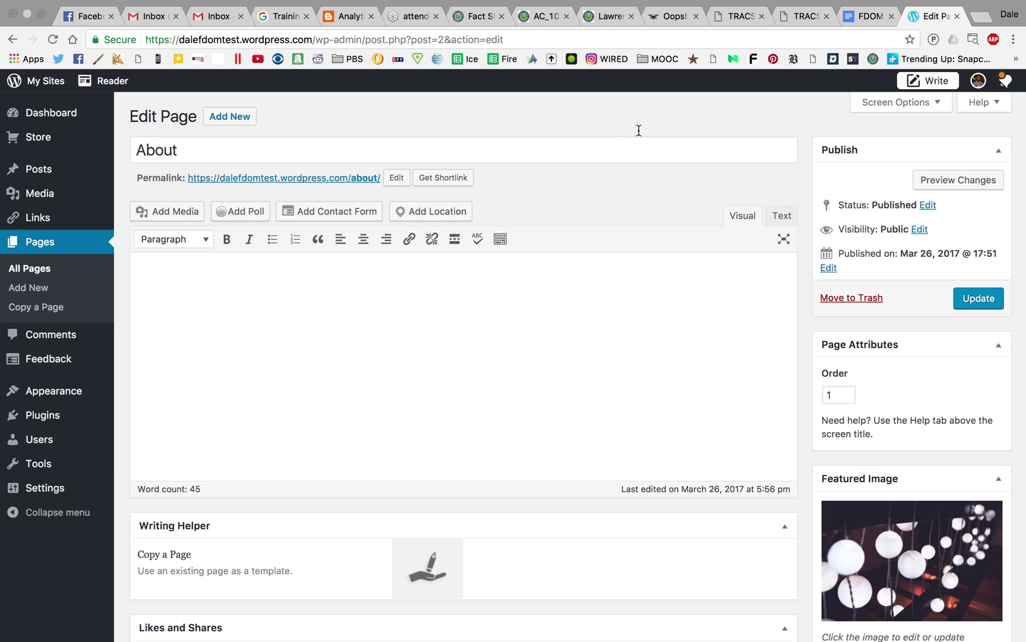
click(978, 19)
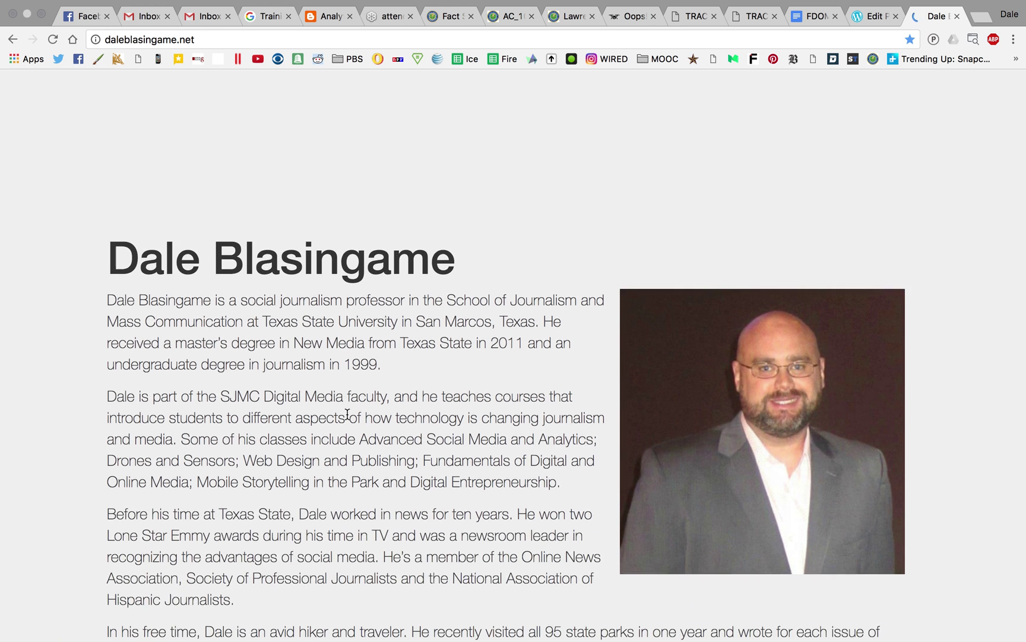
drag(256, 545, 109, 239)
key(super+c)
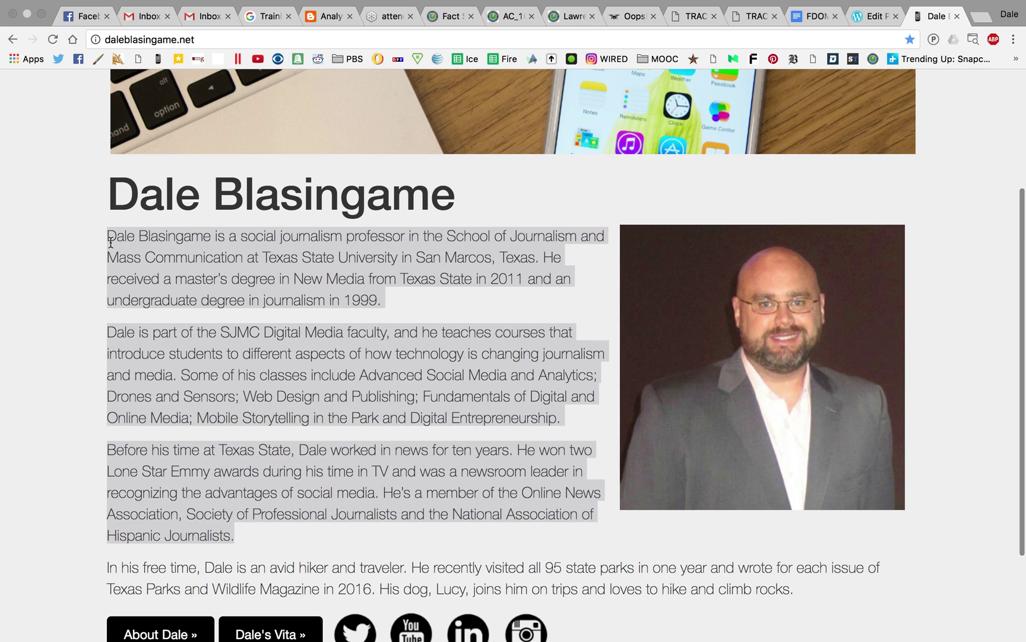
click(871, 18)
click(335, 377)
key(super+v)
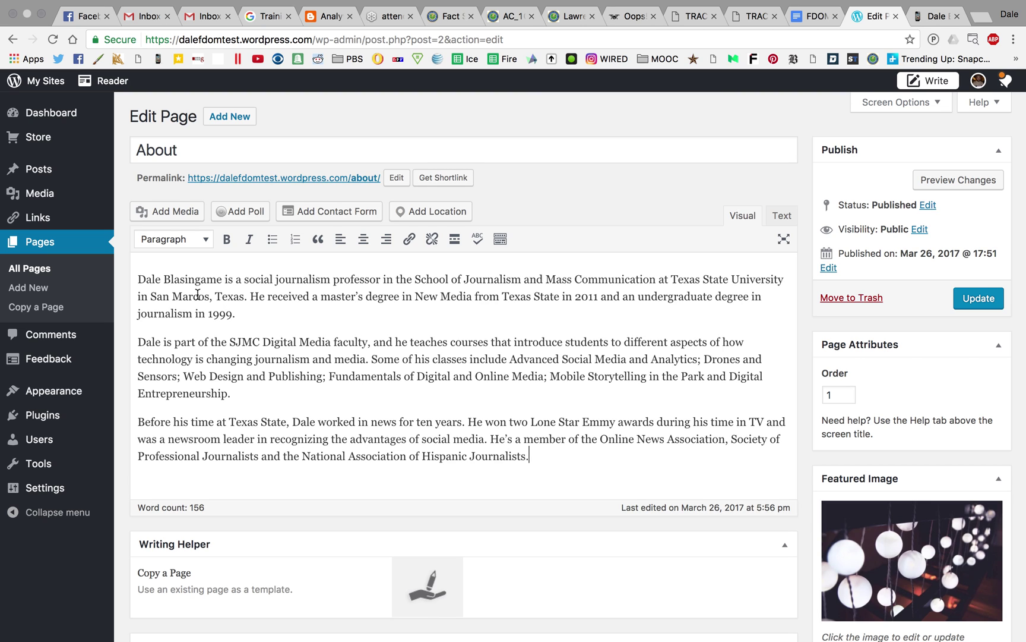
Step: Save the portrait photo from the personal website as dale.jpg
click(937, 16)
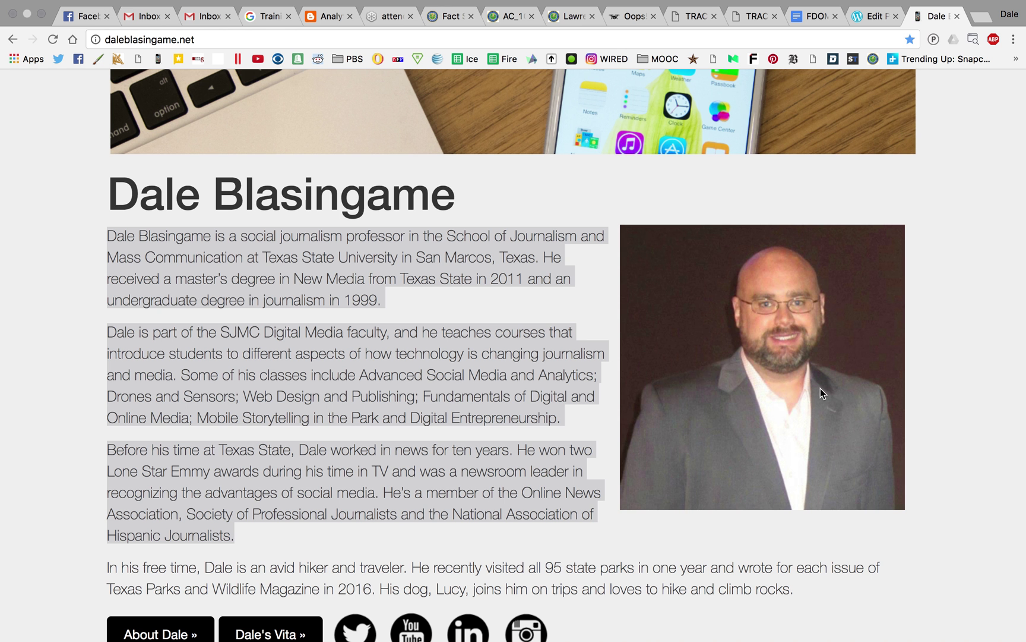
right_click(821, 388)
click(779, 406)
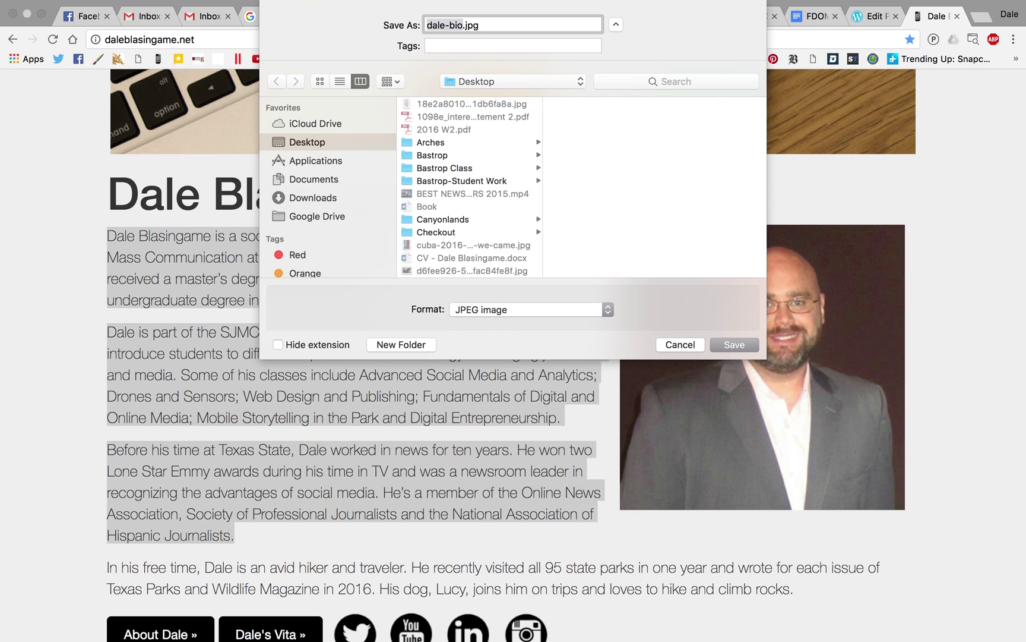
click(457, 25)
key(BackSpace)
key(BackSpace)
key(BackSpace)
key(BackSpace)
click(736, 345)
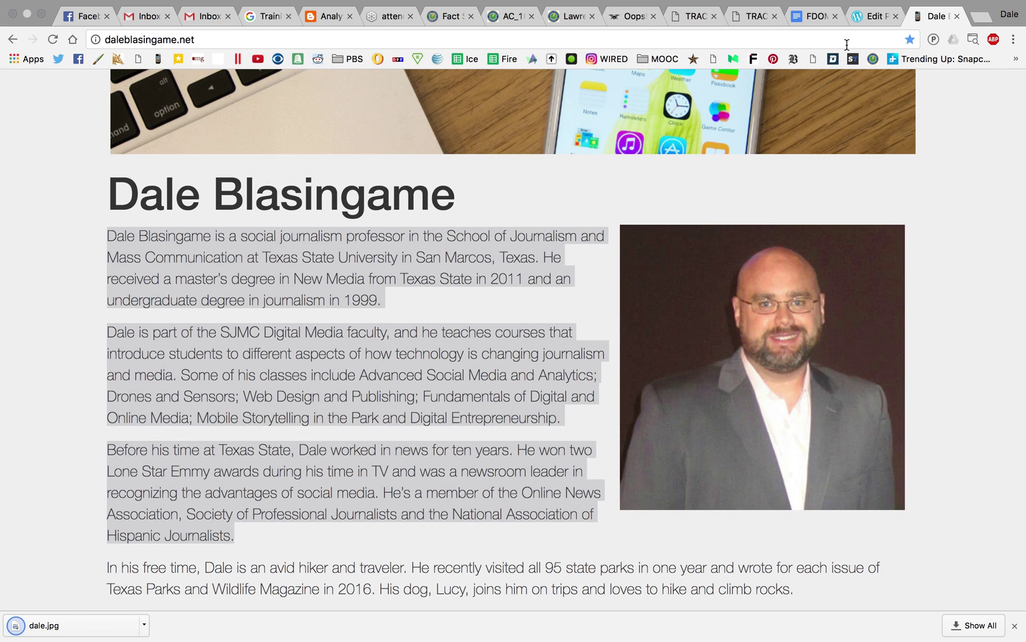
click(861, 18)
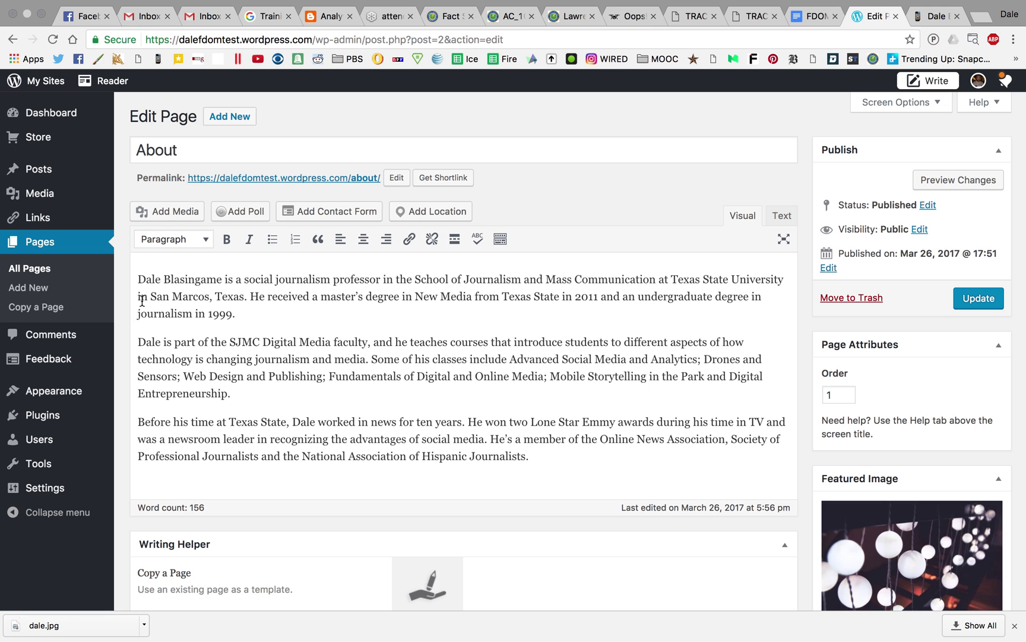
Step: Upload dale.jpg and insert it into the About page with right alignment
click(168, 212)
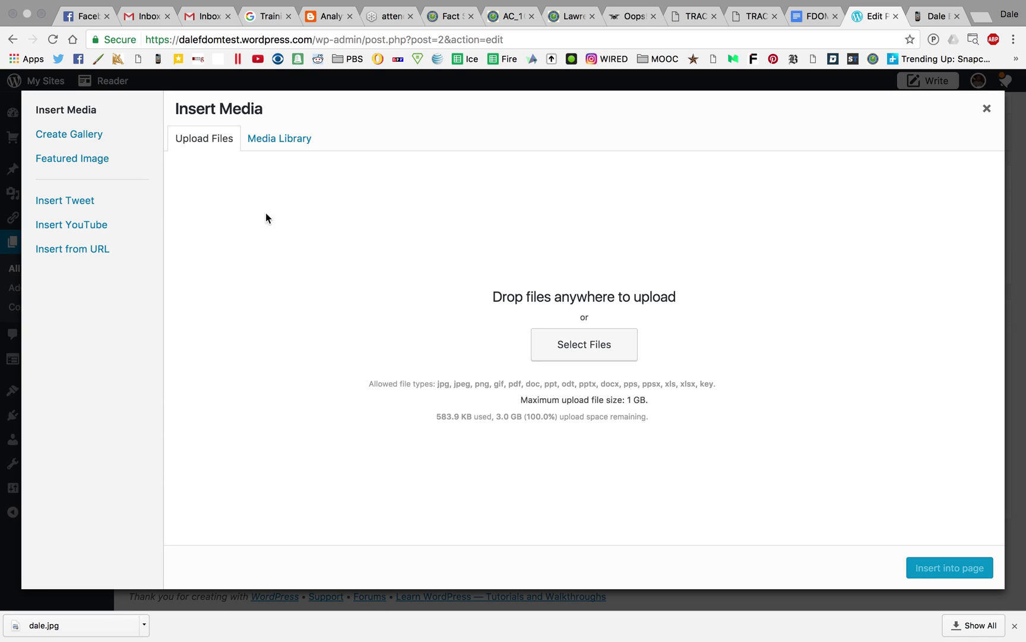
click(573, 348)
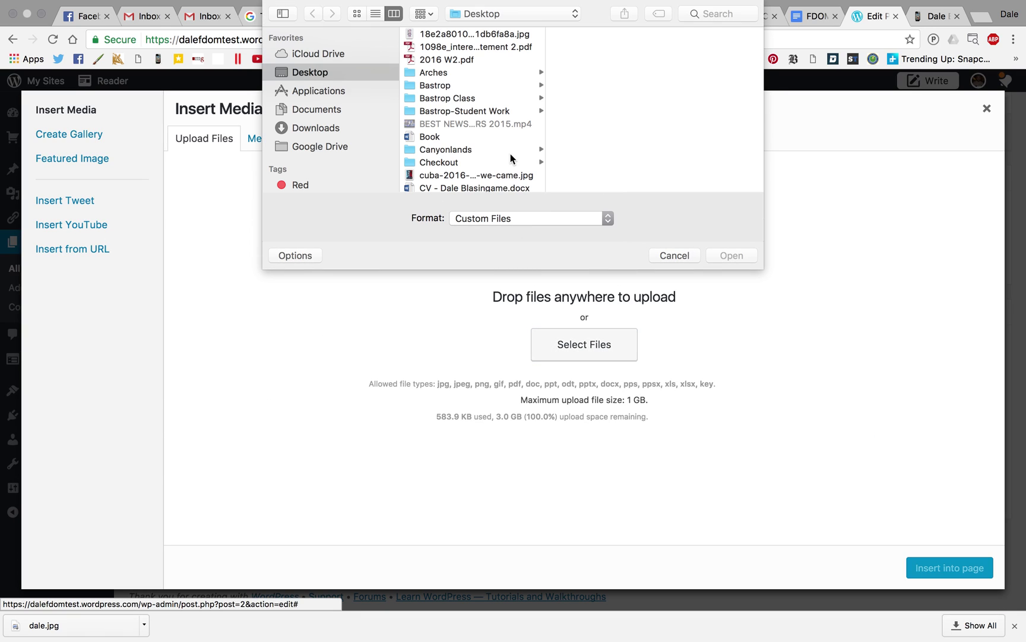
scroll(473, 165, down, 3)
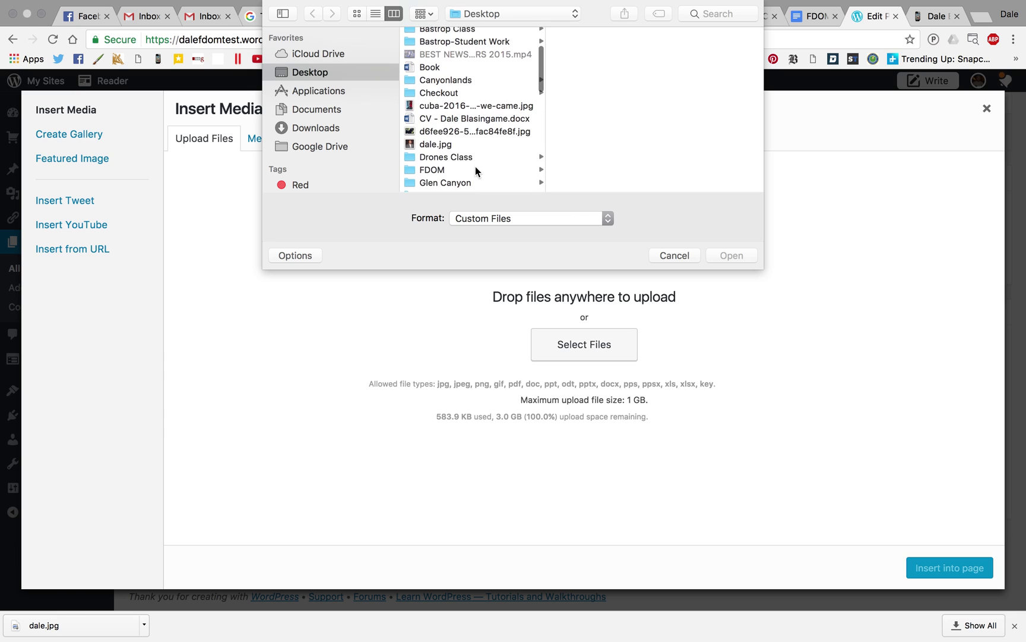
double_click(435, 144)
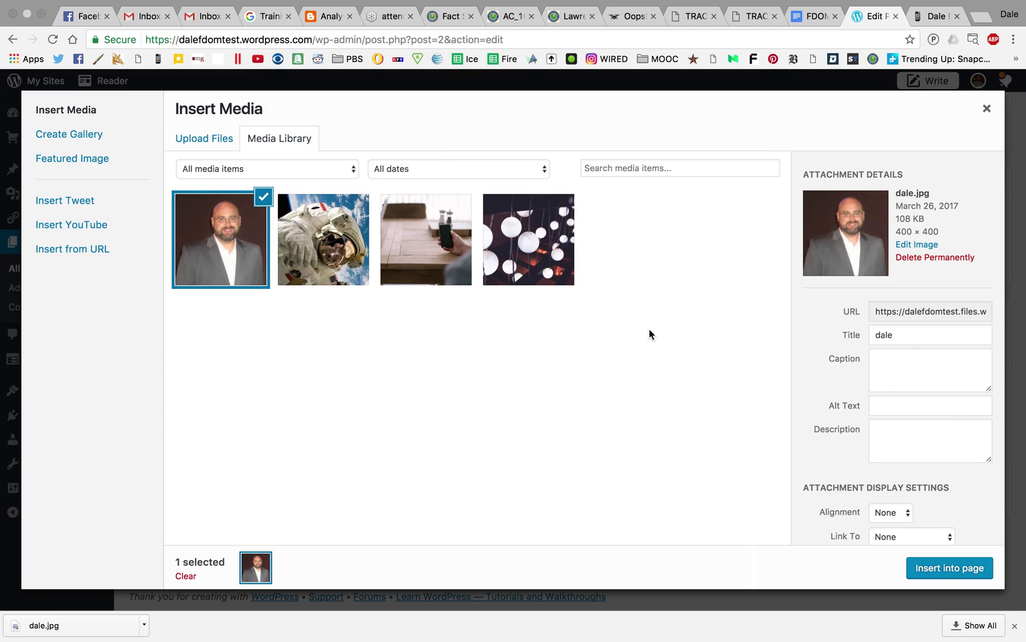
scroll(899, 502, down, 2)
click(899, 469)
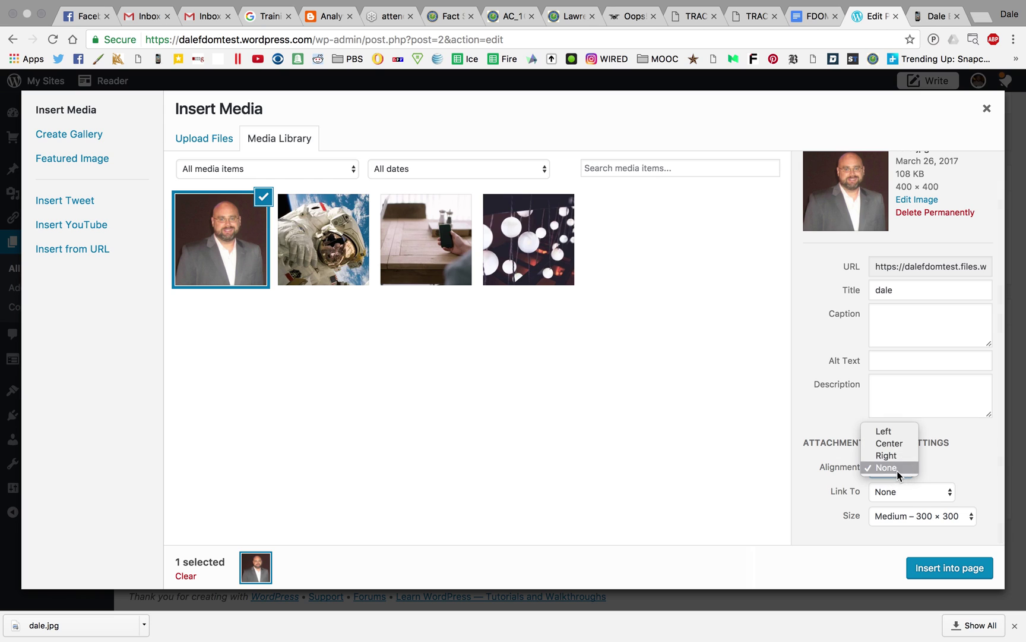
click(895, 456)
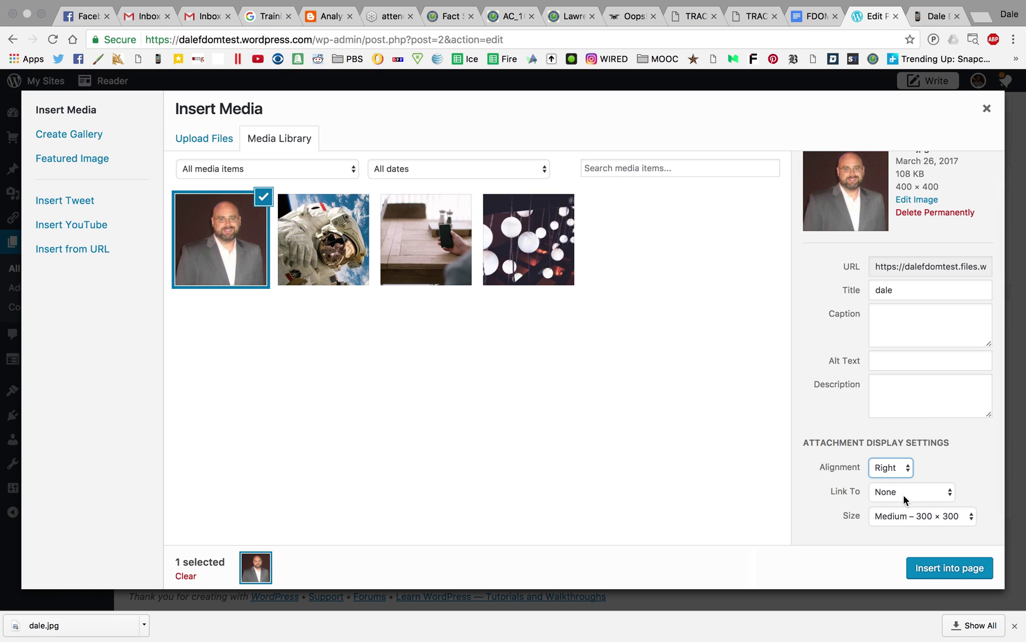
click(940, 566)
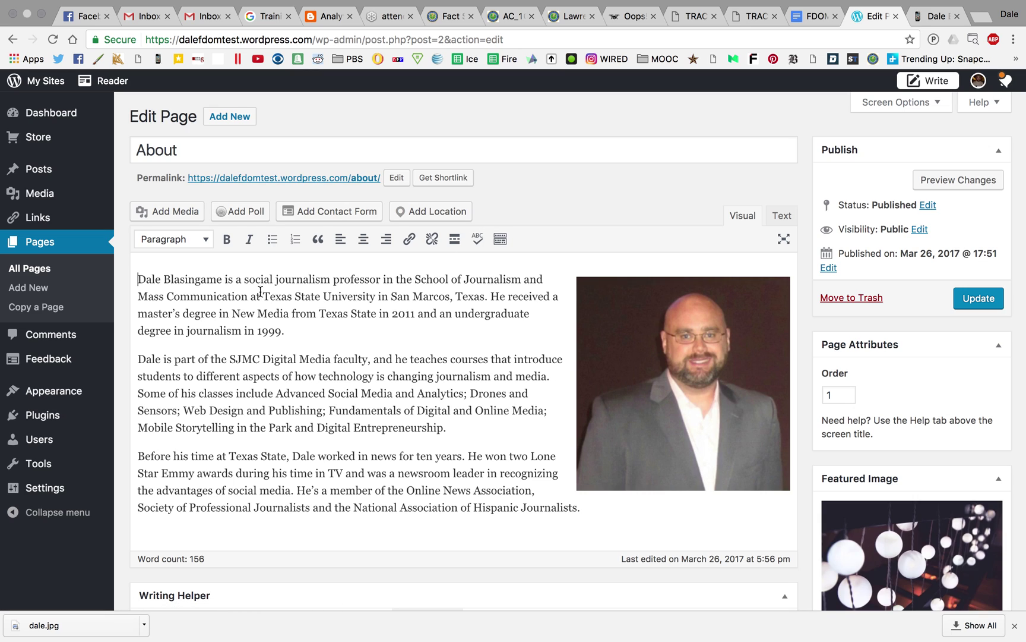
Step: Link 'Texas State University' to txstate.edu and update the About page
drag(263, 295, 373, 295)
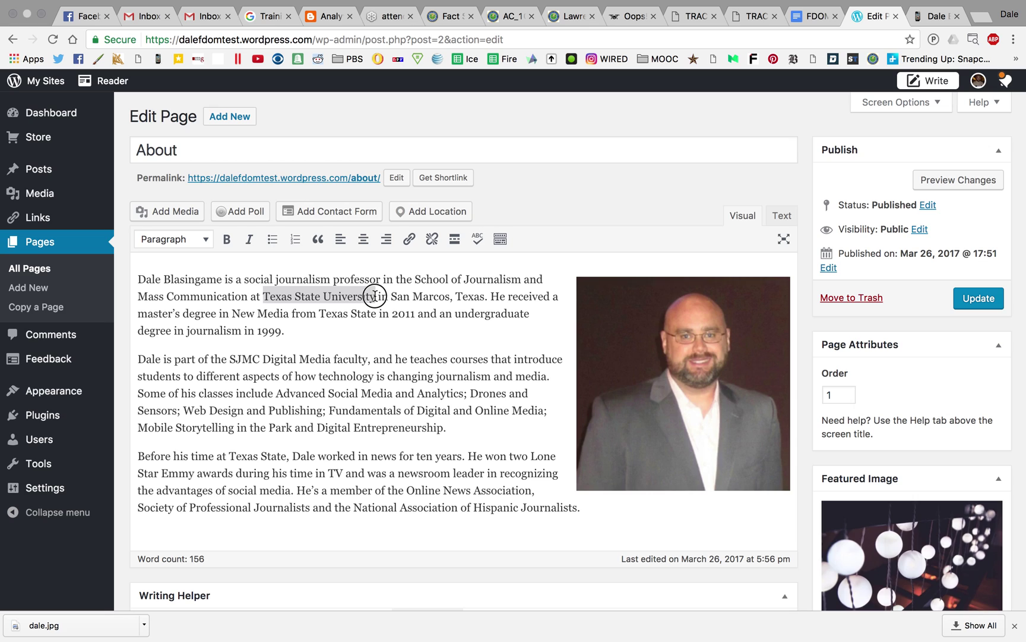
click(410, 239)
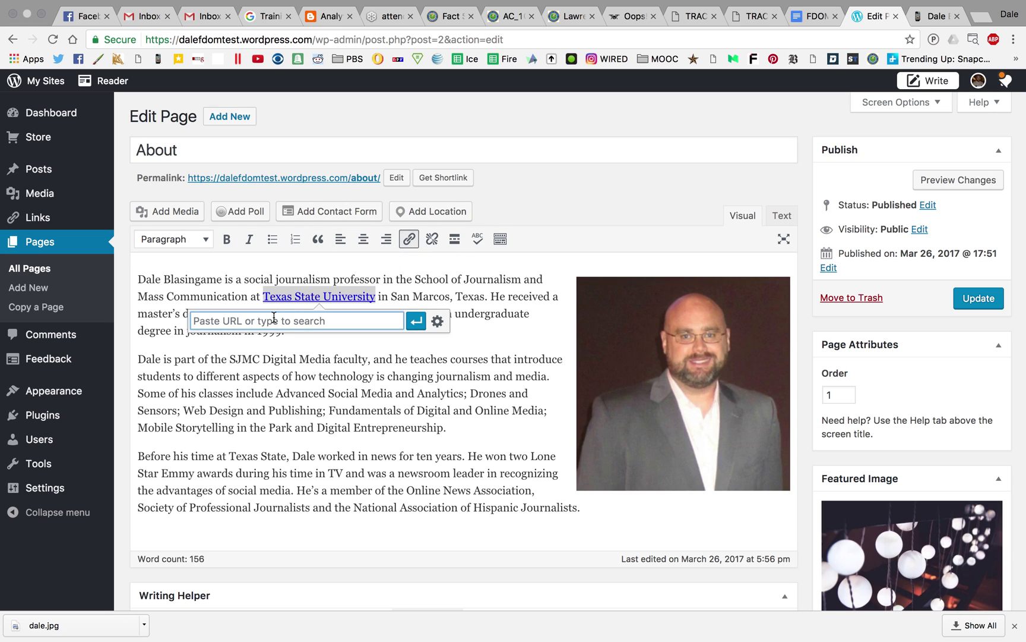
text(http://www.)
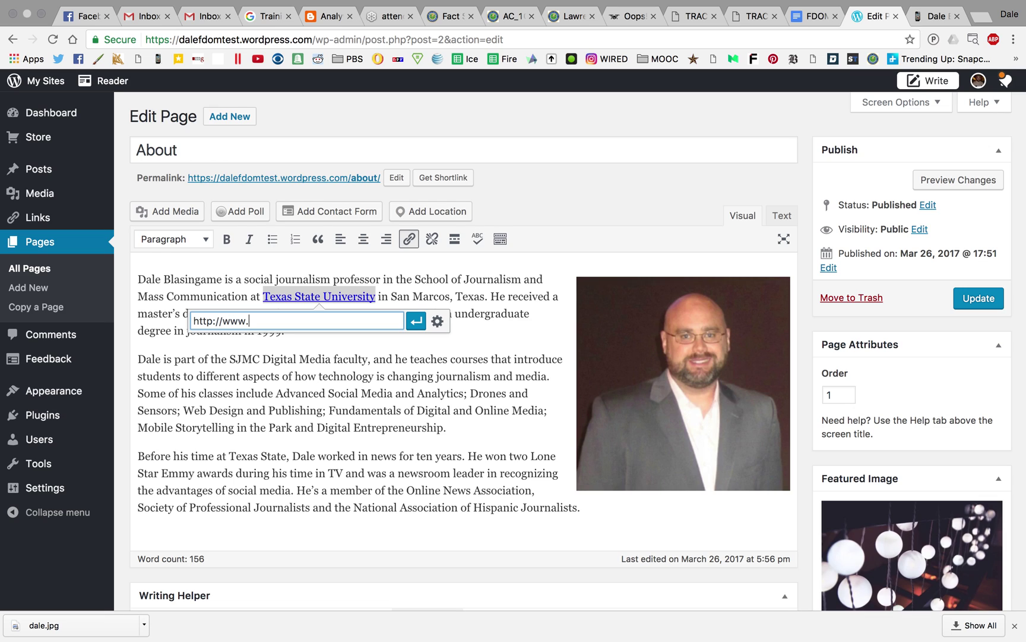
text(txt)
key(BackSpace)
text(state.edu)
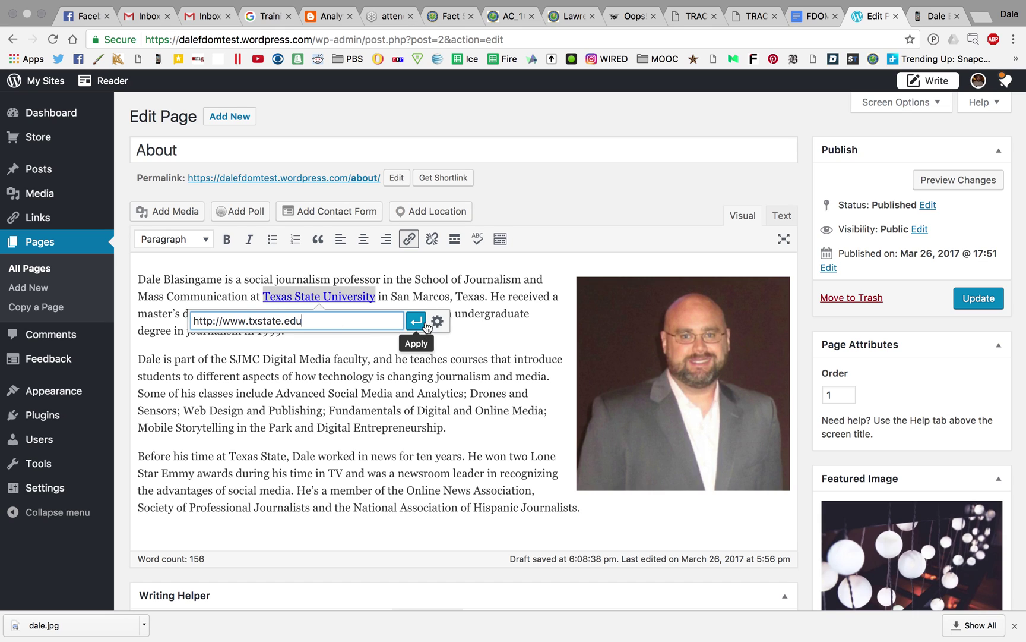
click(417, 321)
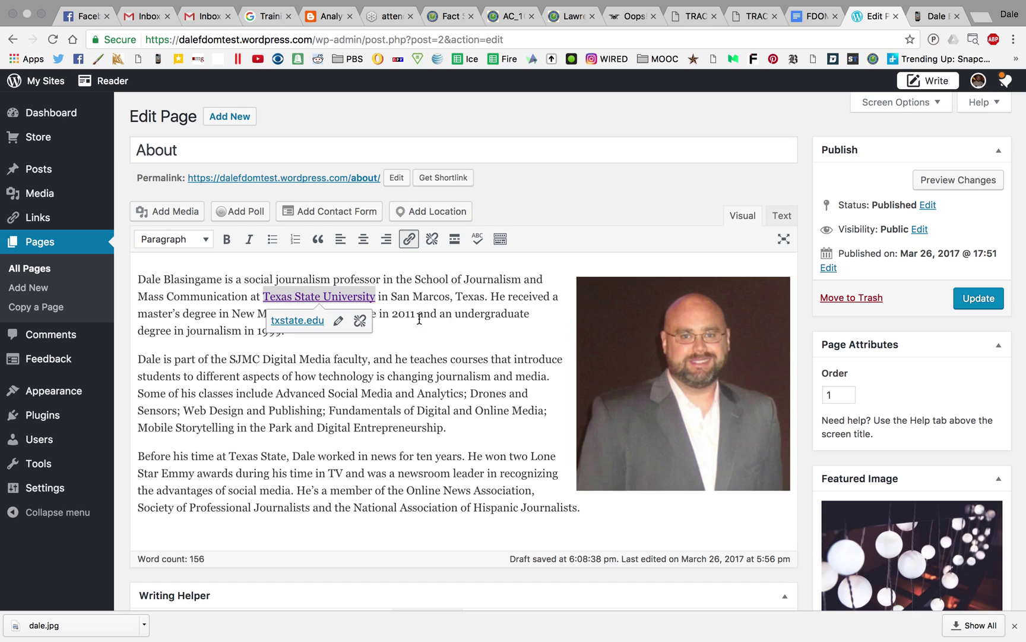
click(423, 361)
click(981, 299)
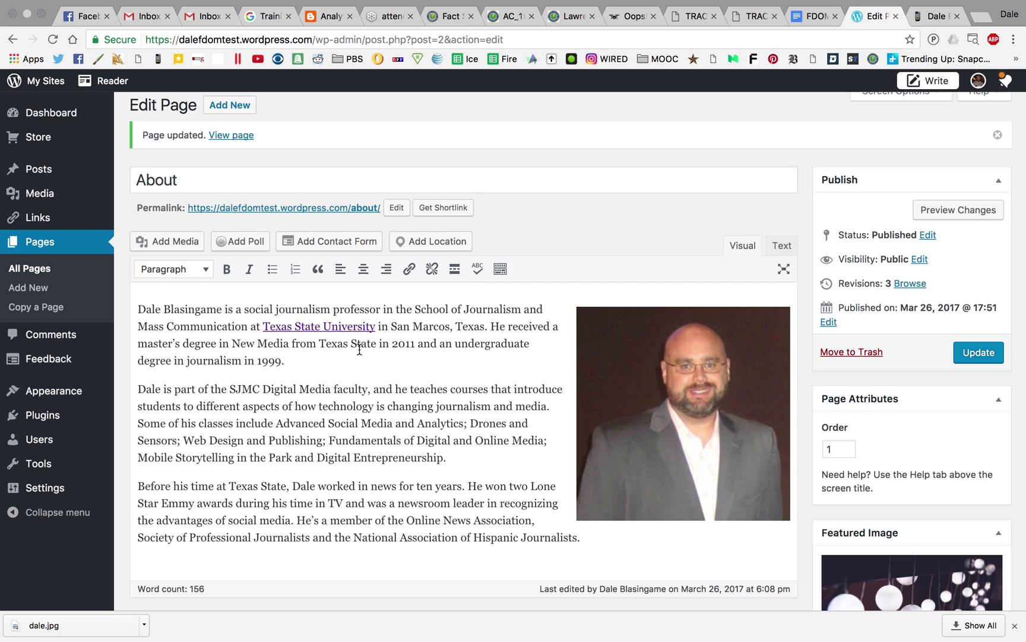
Step: View the live site's front page with the First Blog Post banner and scroll through it
click(43, 81)
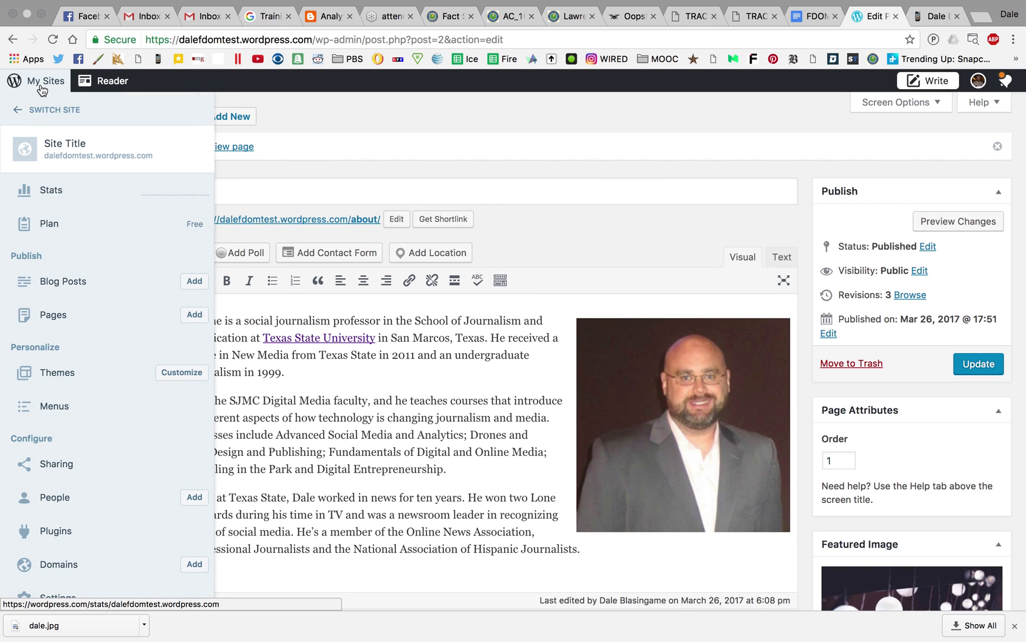
click(57, 149)
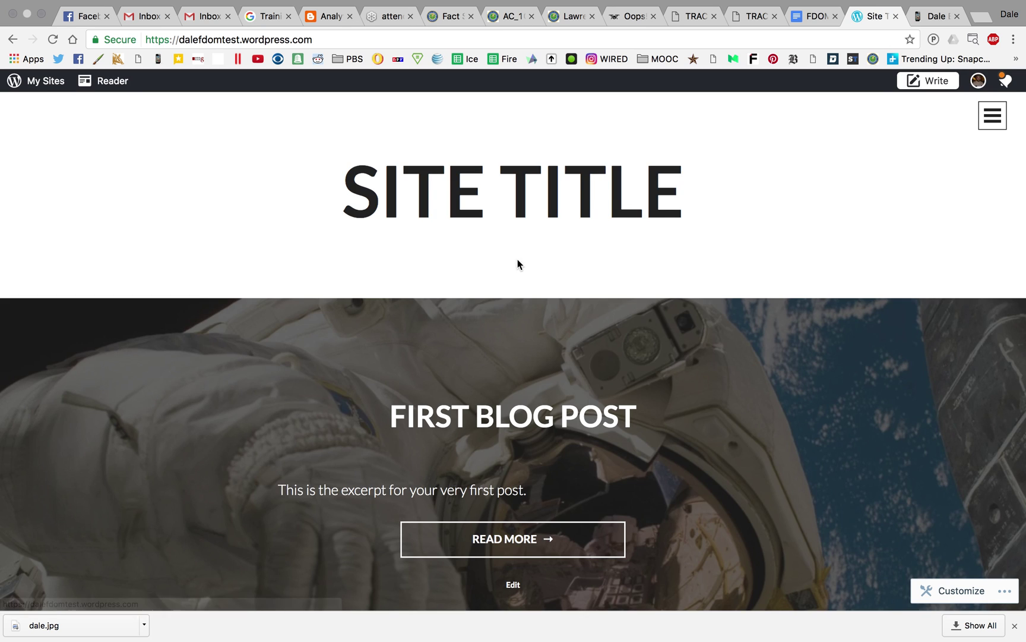
scroll(320, 184, down, 5)
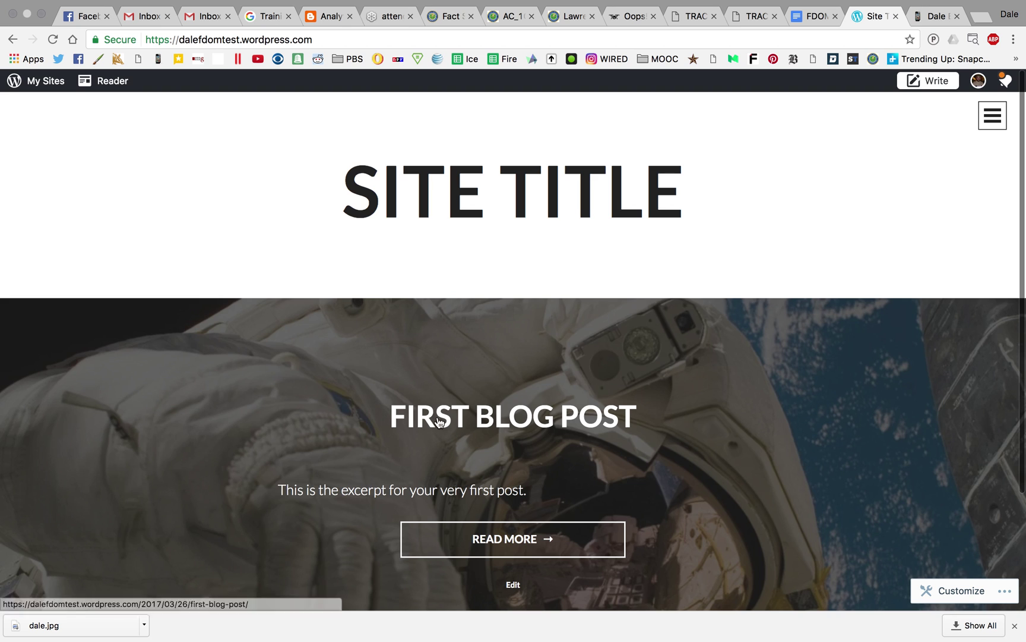
scroll(472, 263, down, 3)
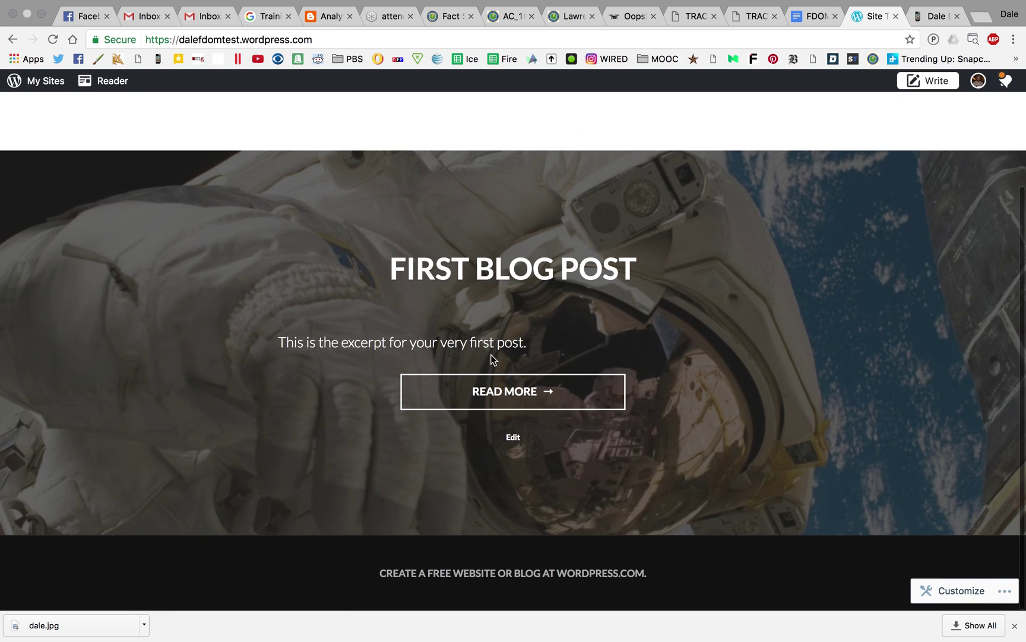
scroll(501, 339, up, 2)
scroll(501, 339, up, 2)
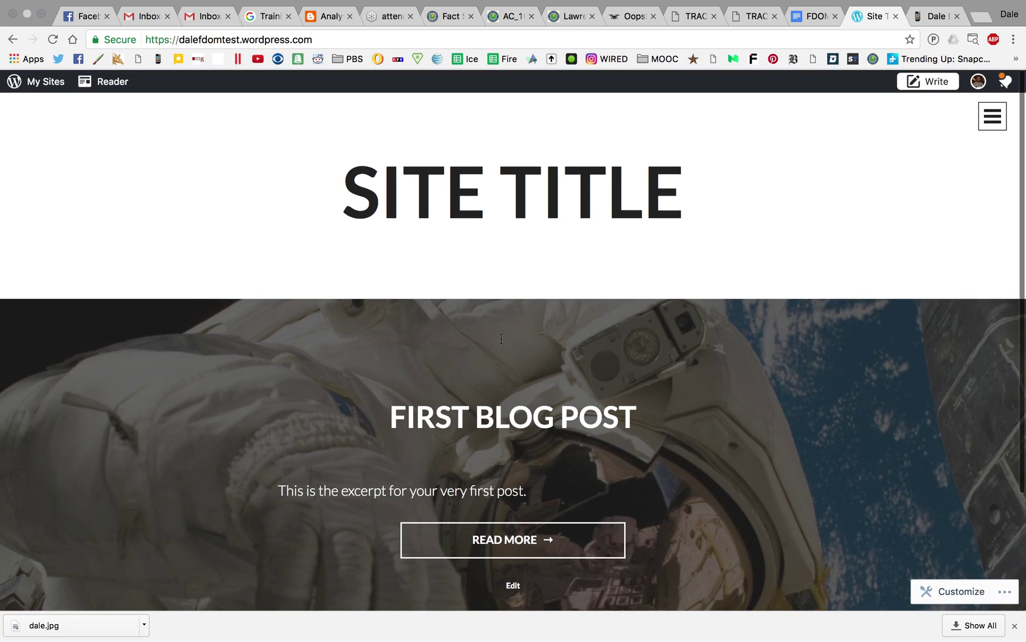
click(993, 117)
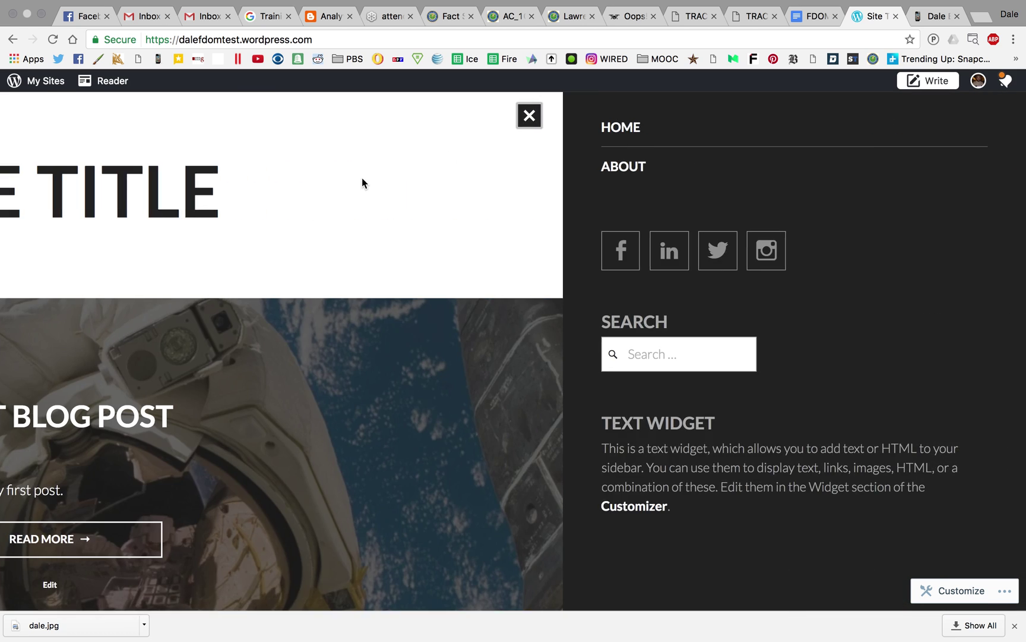
Step: Open the live About page from the site menu and scroll through its bio and portrait
click(624, 129)
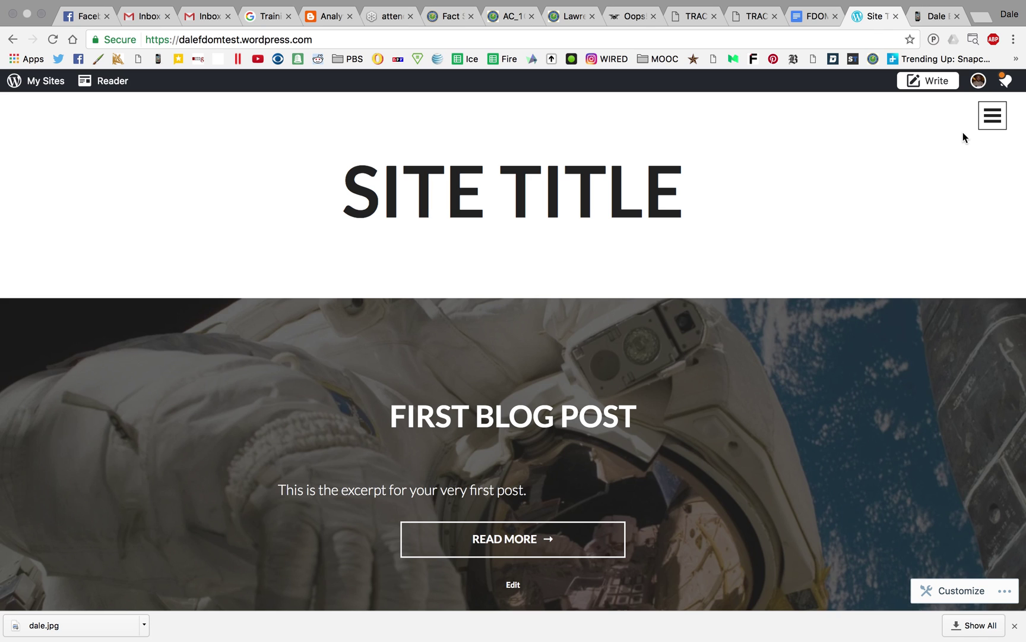
click(993, 116)
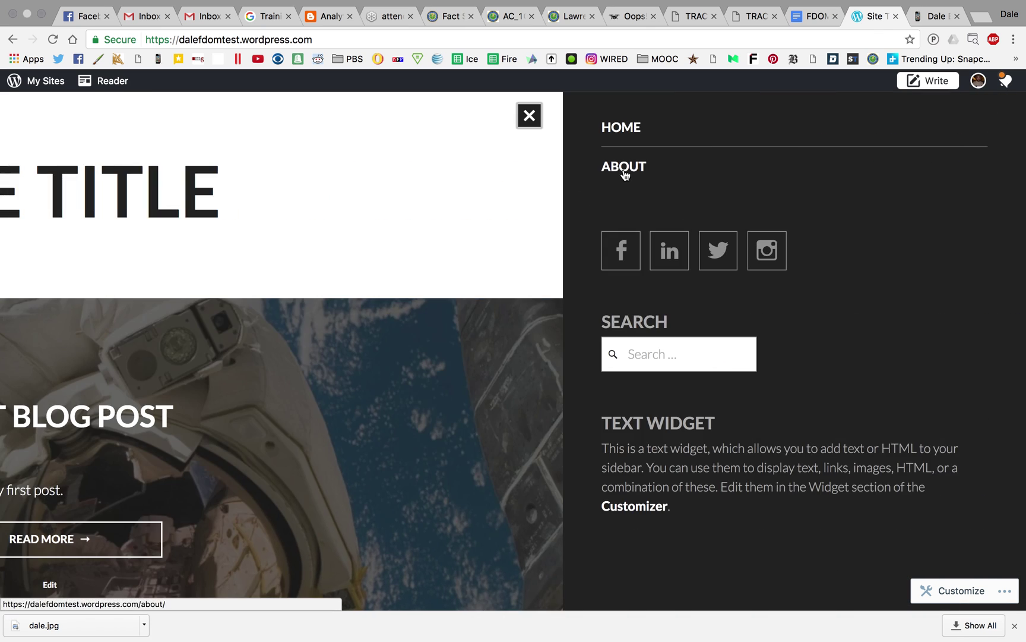
click(623, 170)
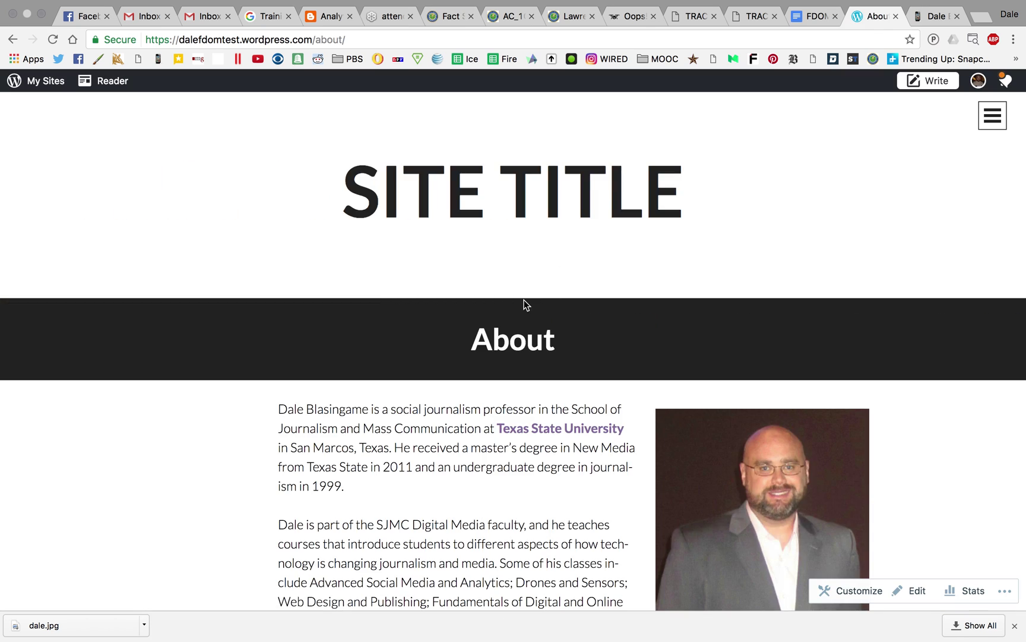
scroll(524, 305, down, 3)
scroll(524, 305, down, 2)
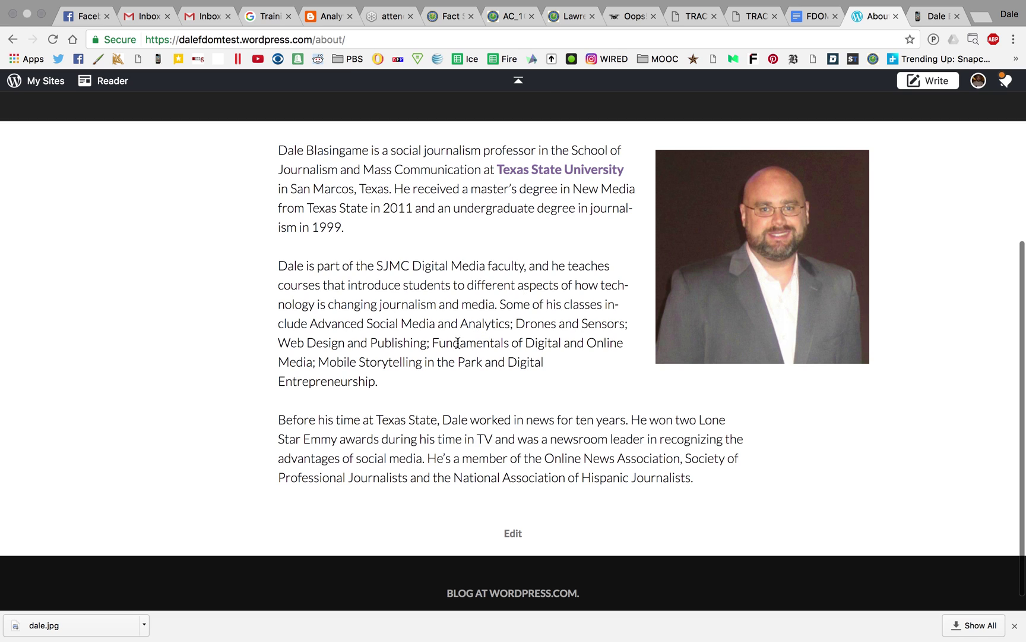
scroll(458, 343, up, 2)
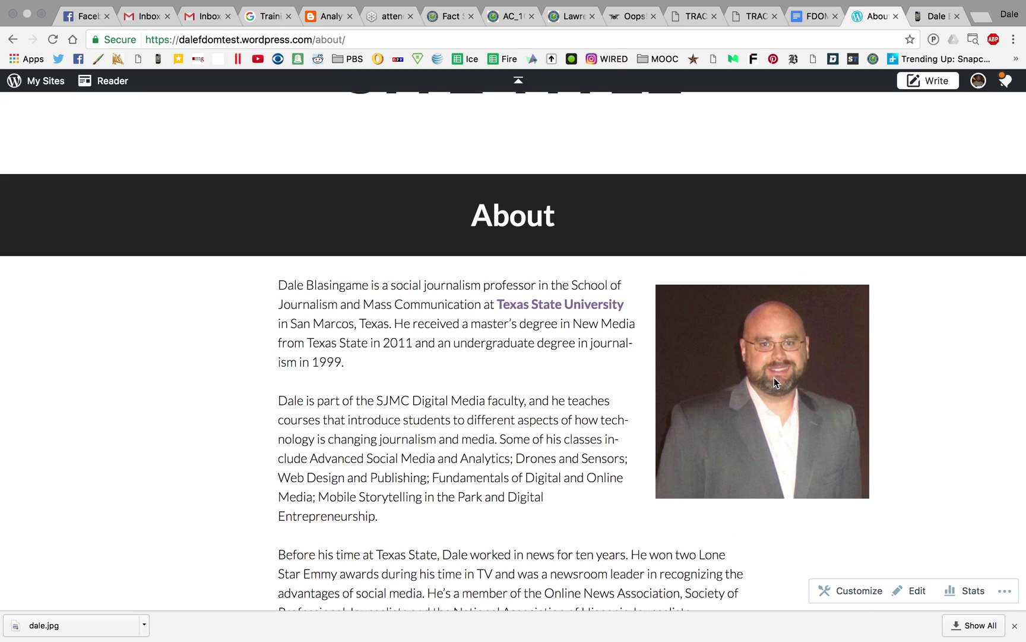
scroll(424, 469, down, 2)
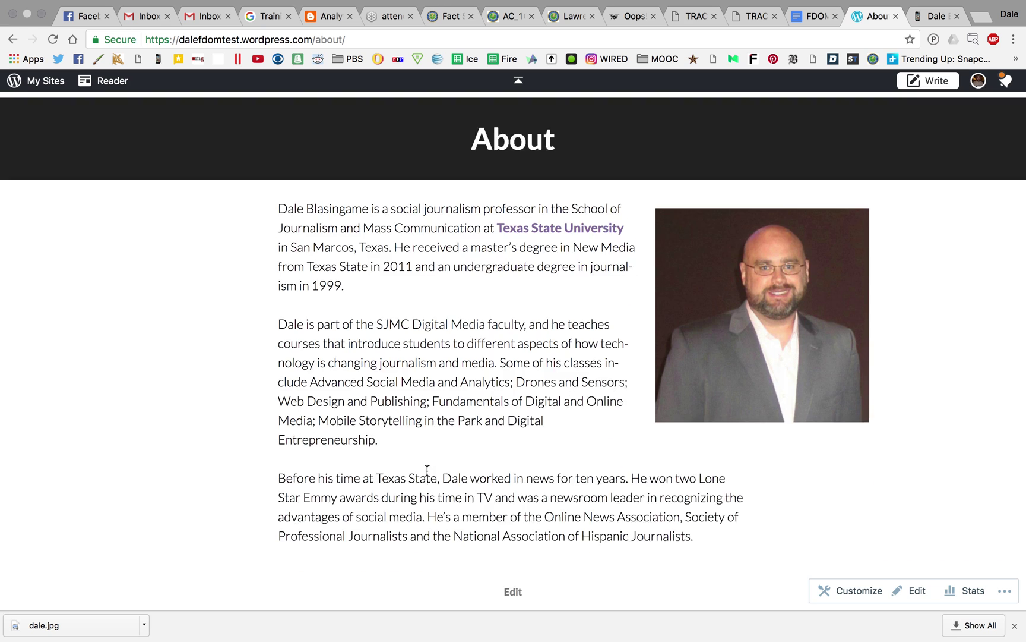
scroll(424, 470, up, 5)
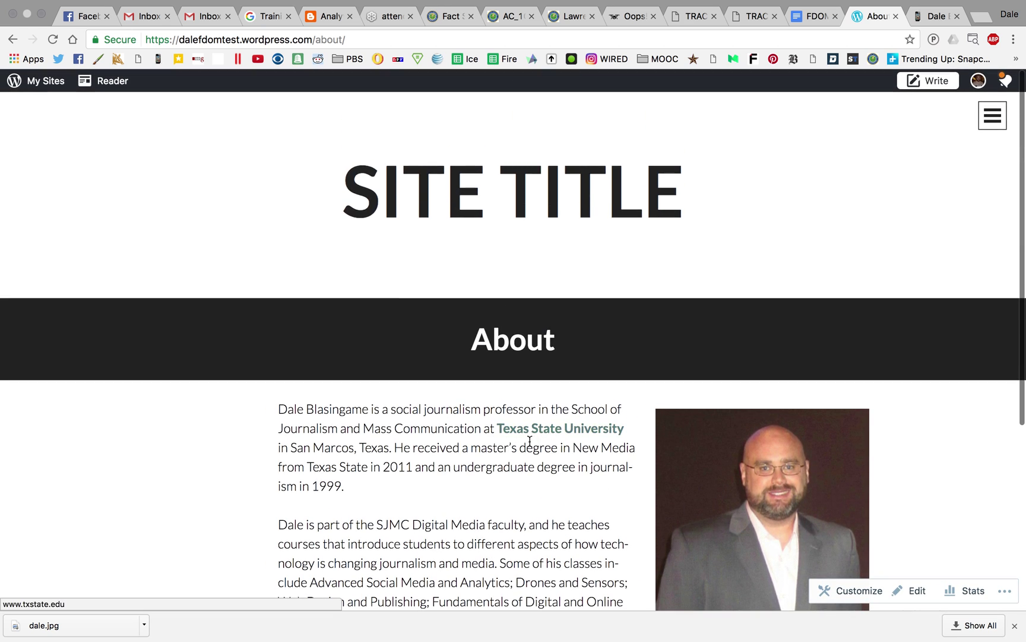
click(993, 115)
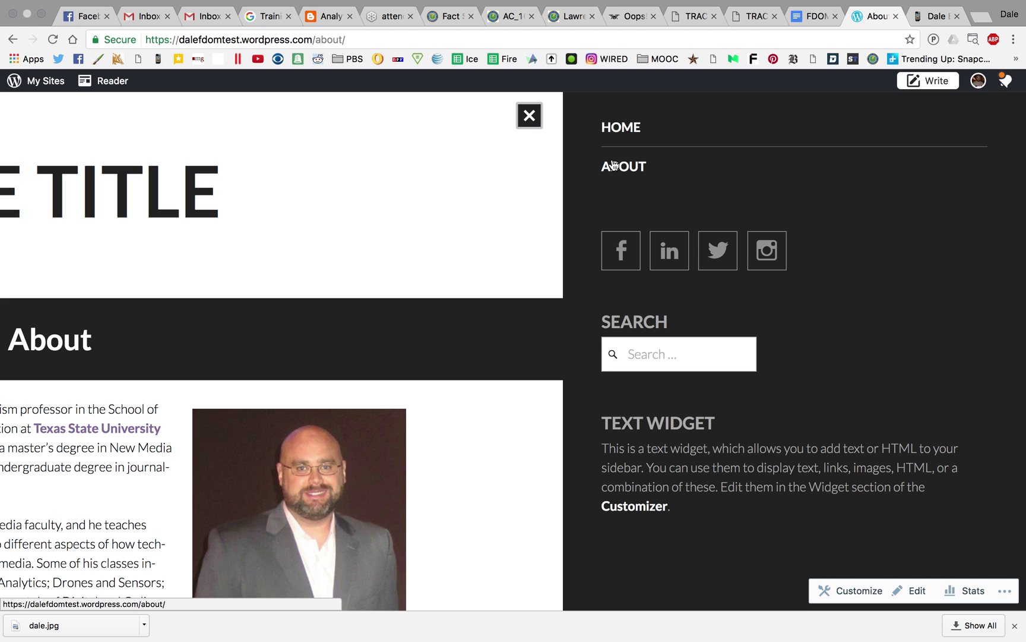
Step: Open Appearance > Menus in WP Admin for the Primary menu and tick the About page
click(530, 116)
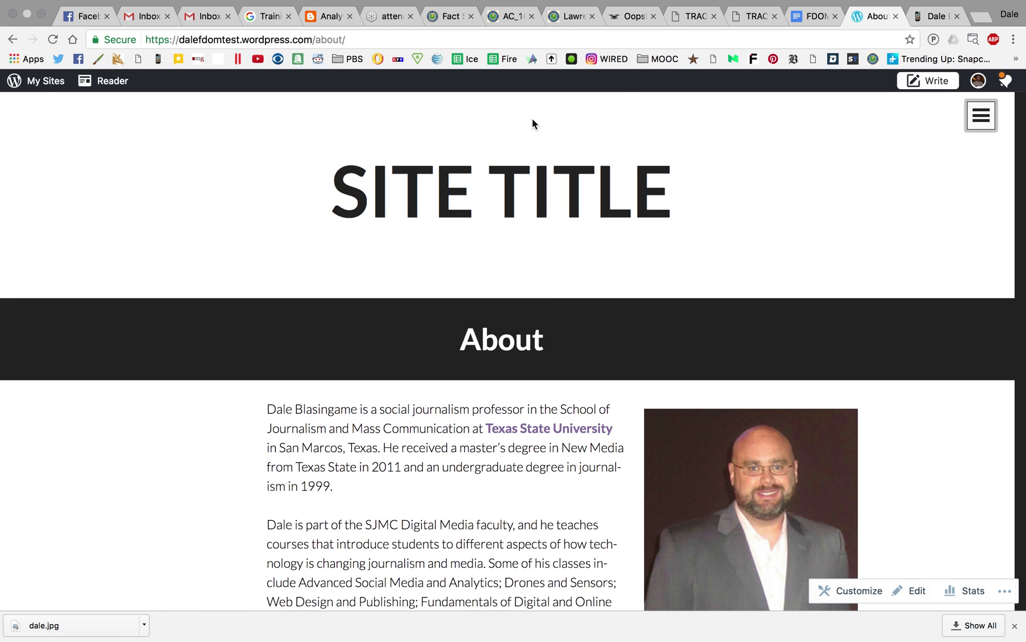
click(42, 83)
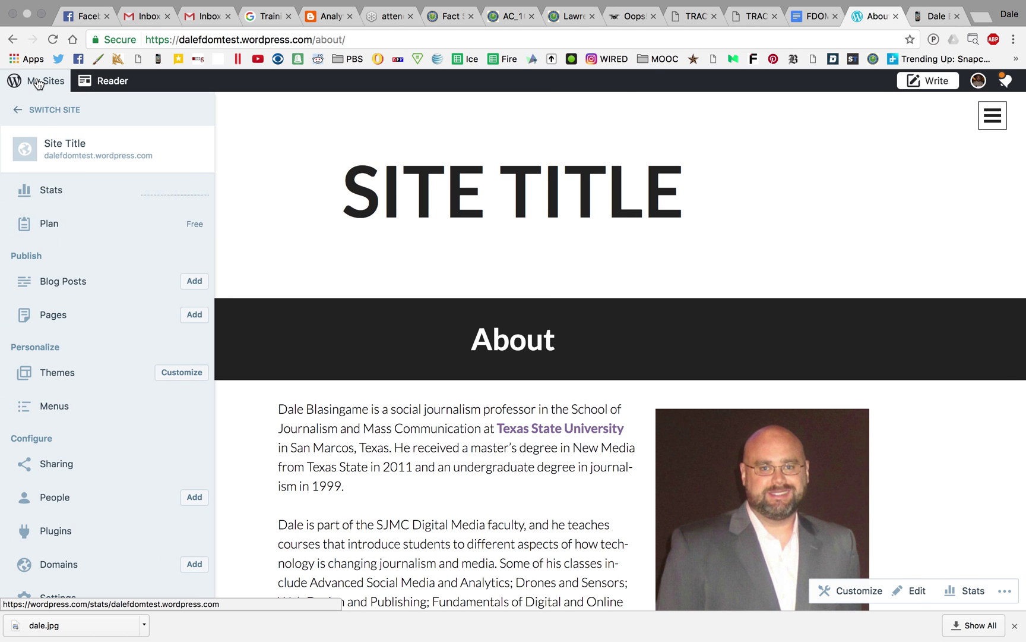
scroll(72, 443, down, 1)
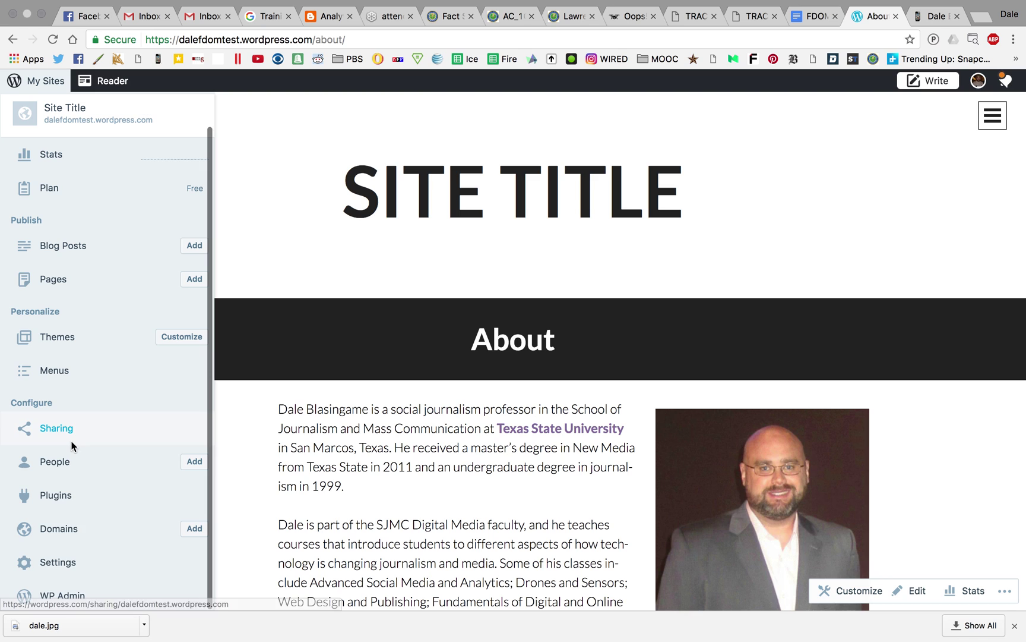
click(56, 591)
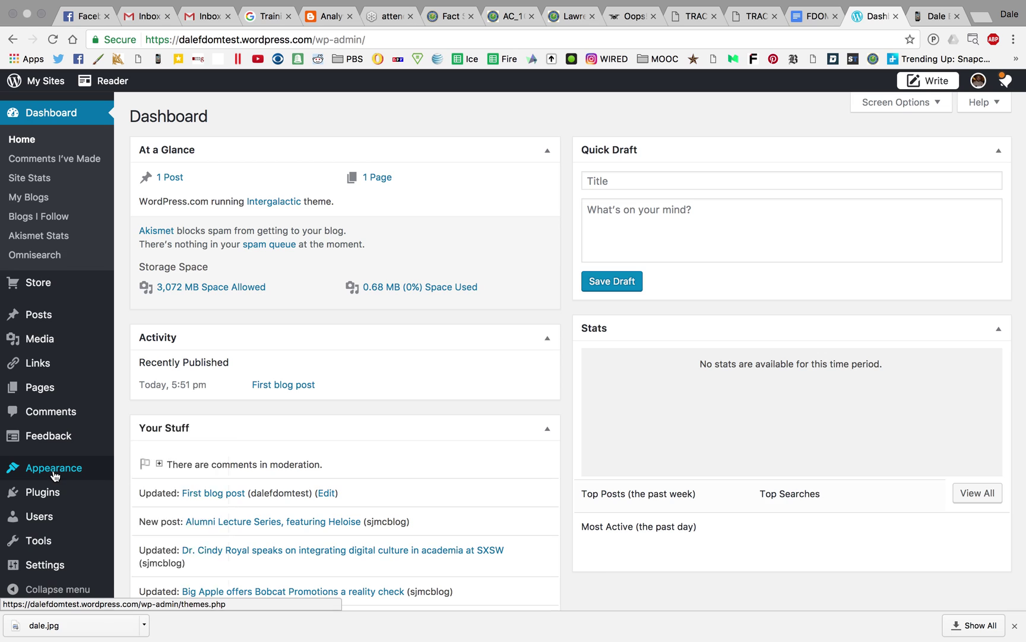
mouse_move(59, 470)
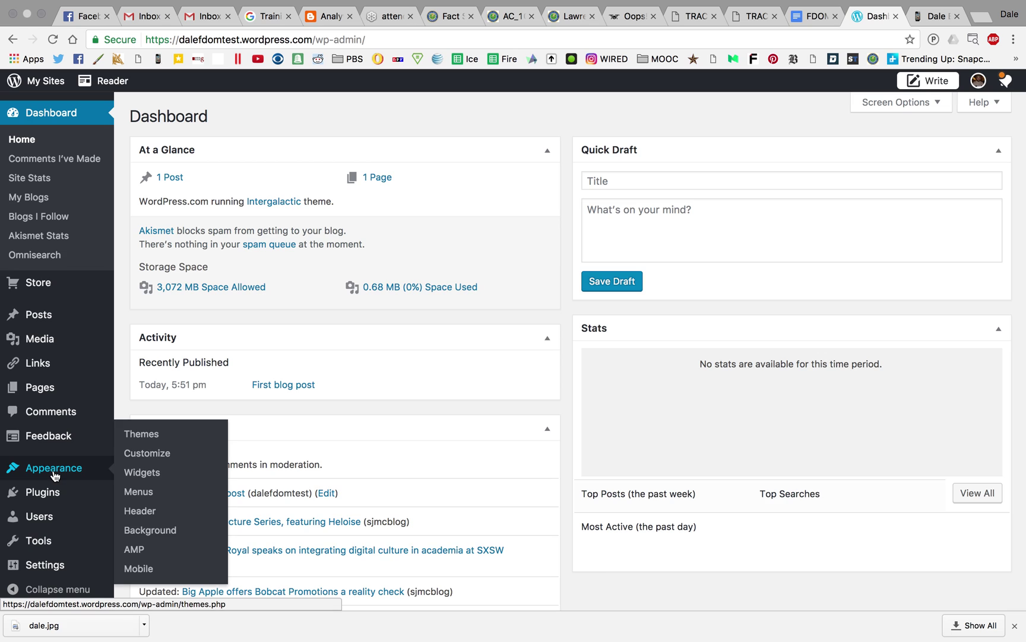
click(136, 497)
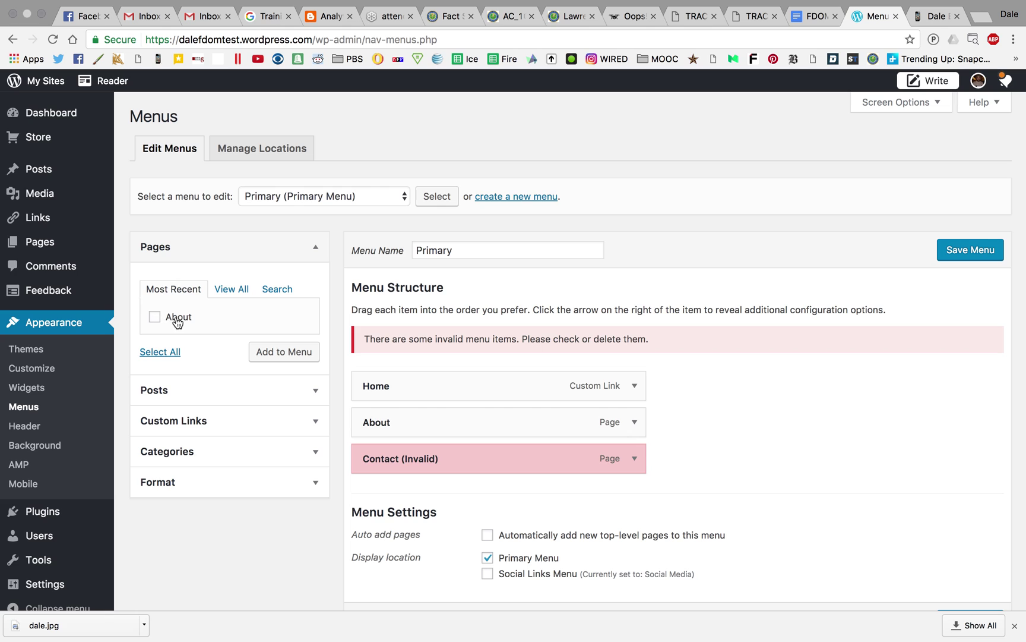
click(157, 320)
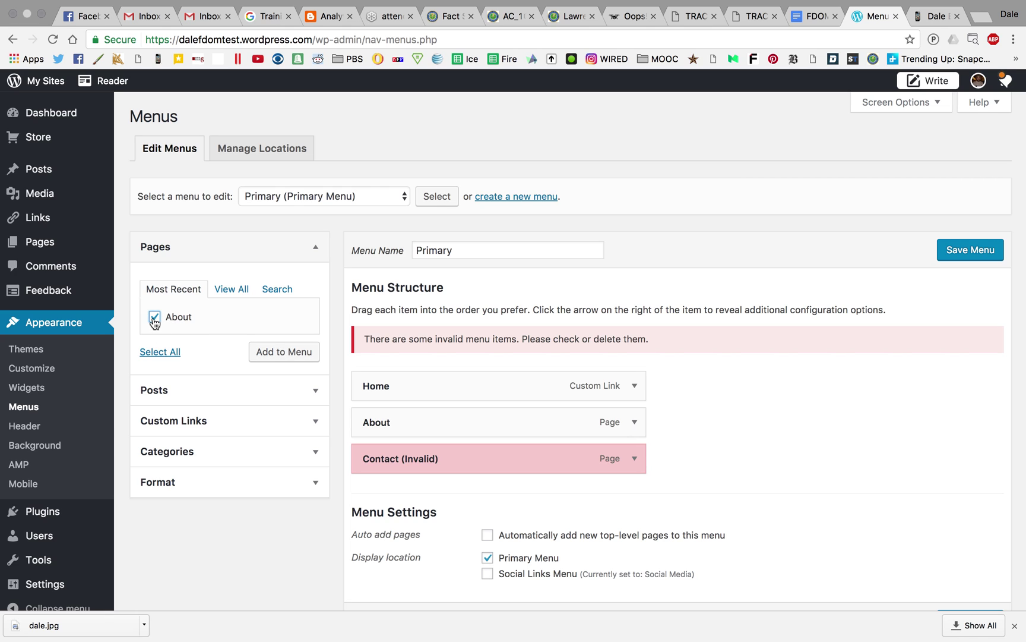
Step: Add About, remove the invalid Contact and duplicate About items, and save the Primary menu
click(274, 356)
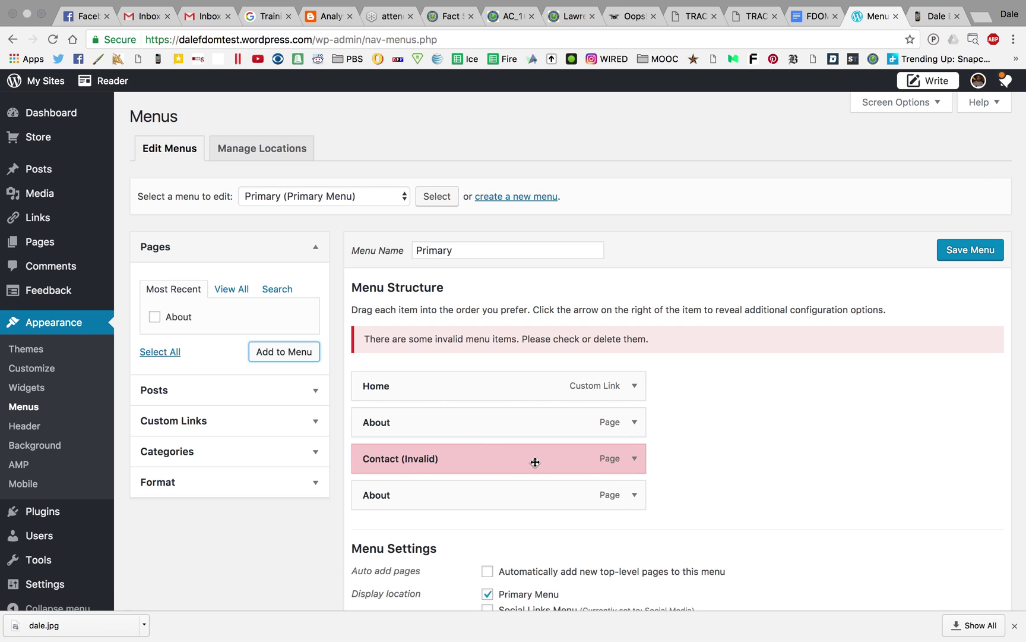
click(635, 459)
scroll(502, 499, down, 2)
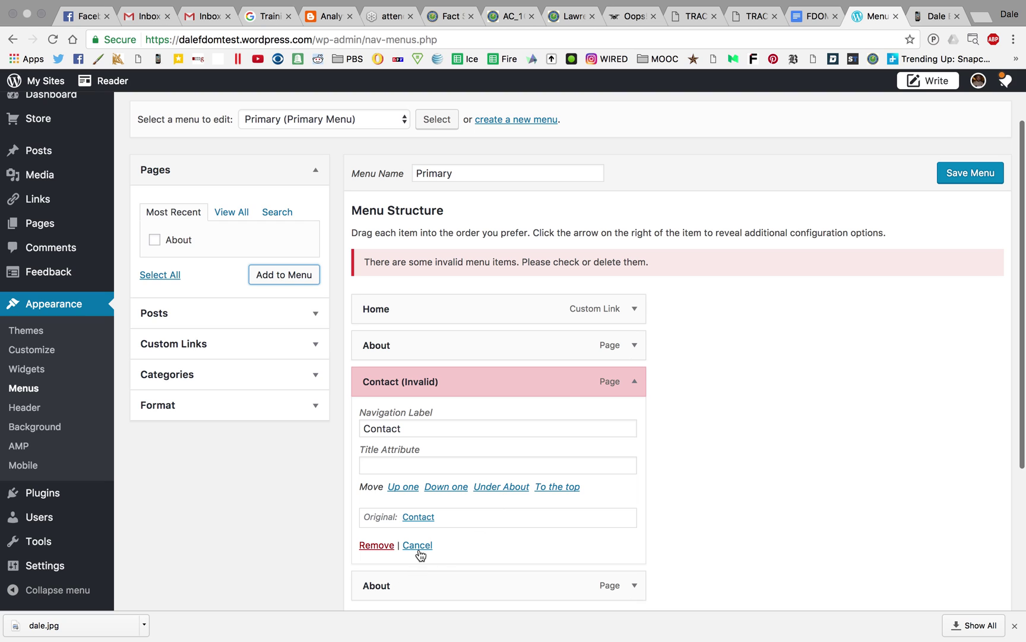
click(375, 544)
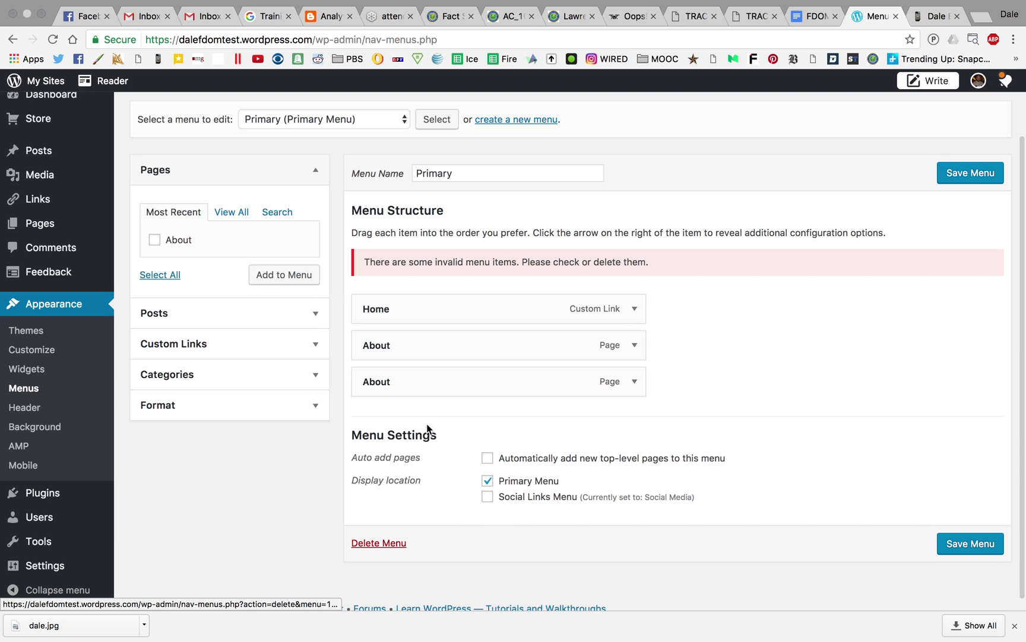
click(635, 346)
click(376, 508)
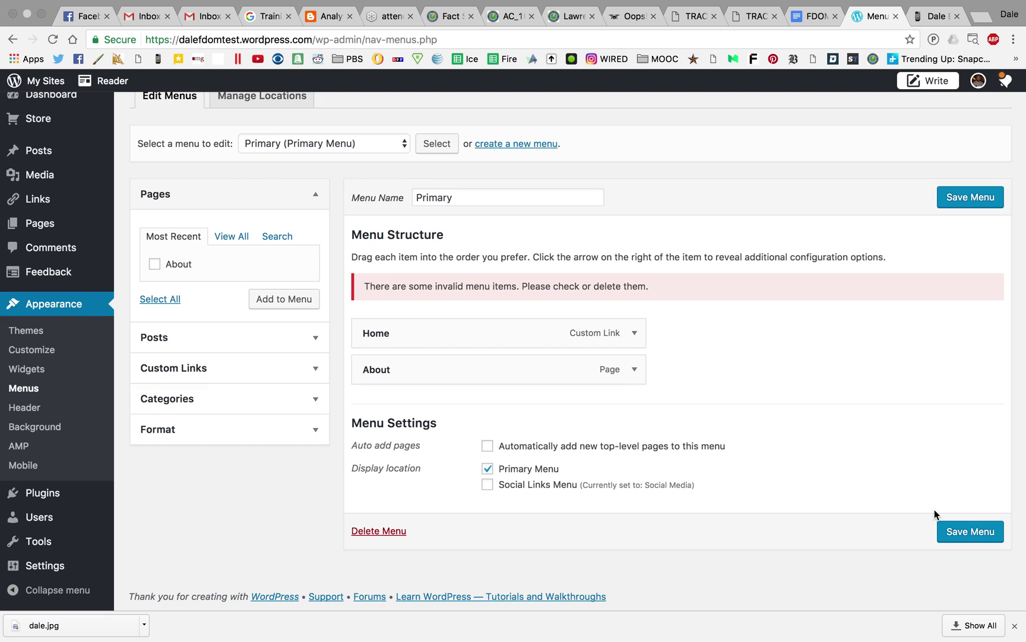
click(970, 533)
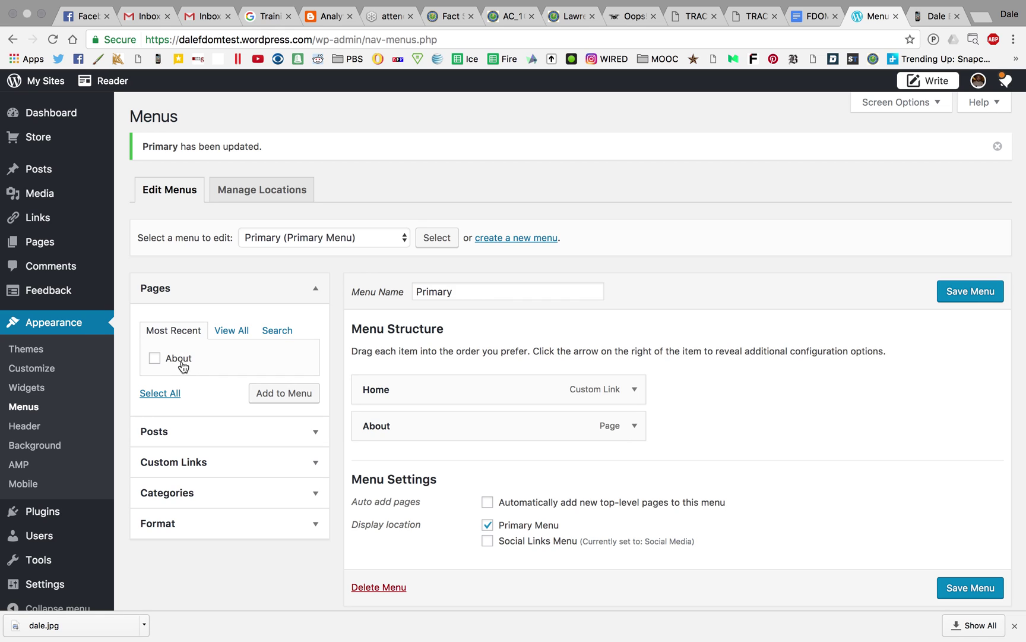
Step: Select the About page in the Pages panel for the Primary menu
click(155, 359)
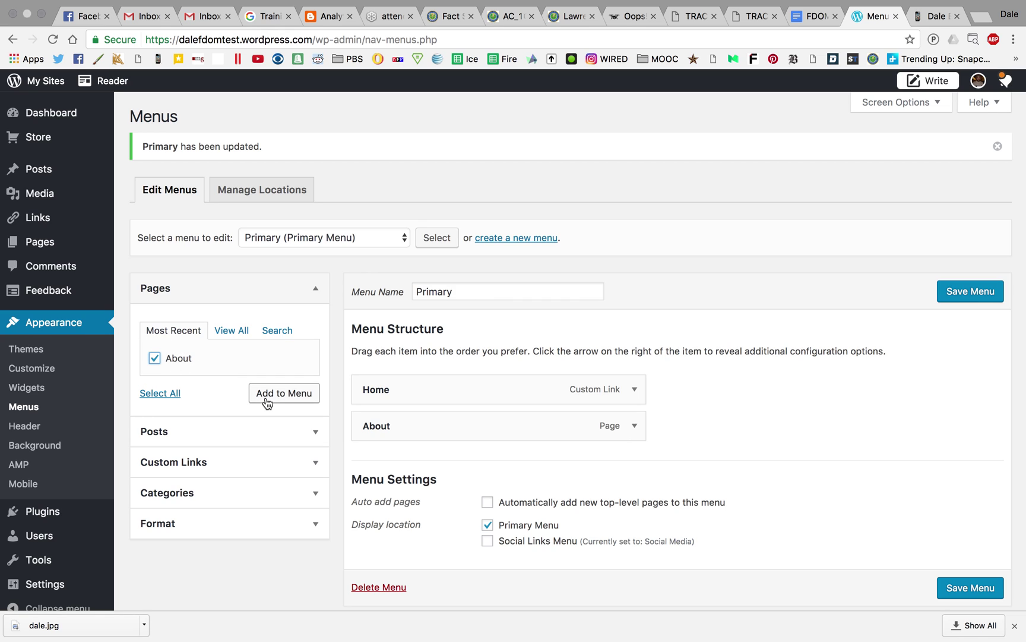